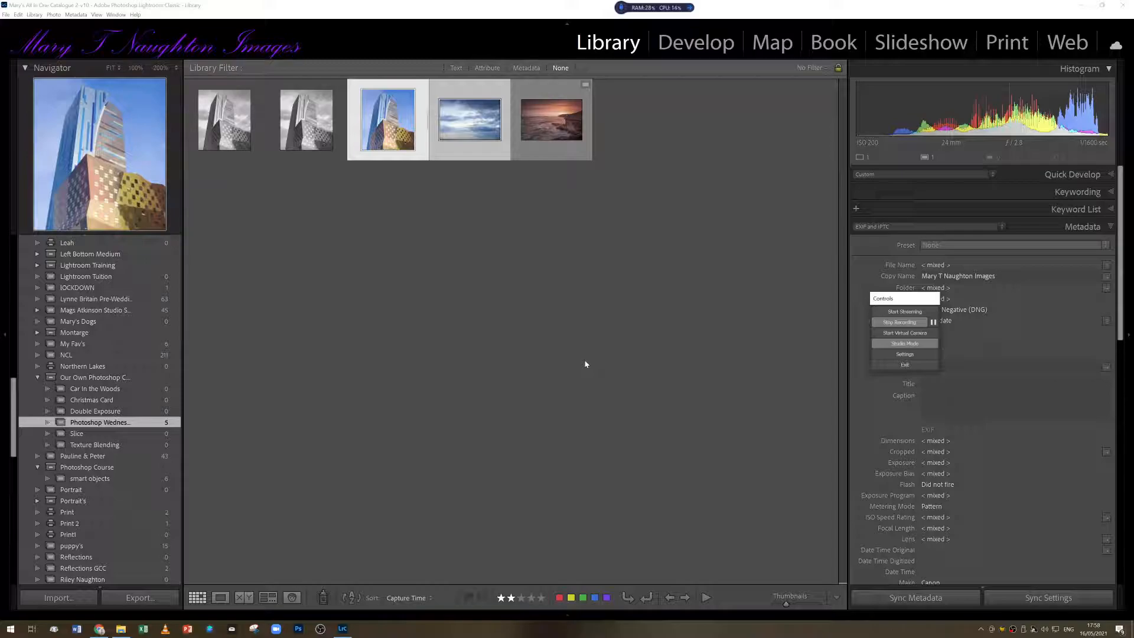
- Open the selected building and blue sky photos as Smart Objects in Photoshop
right_click(469, 122)
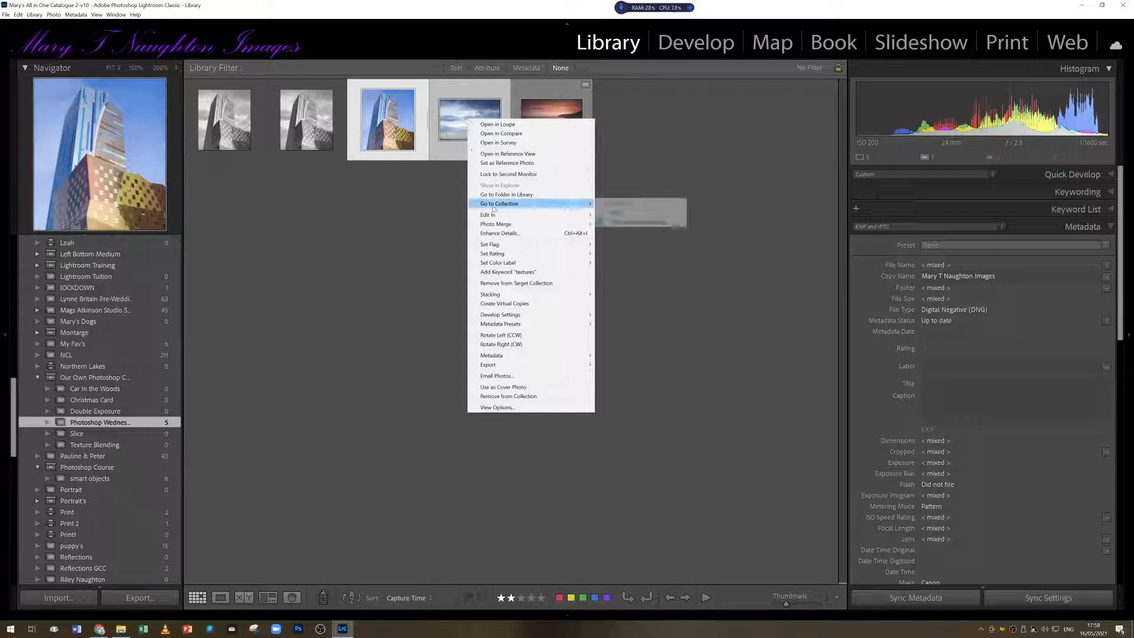
mouse_move(494, 216)
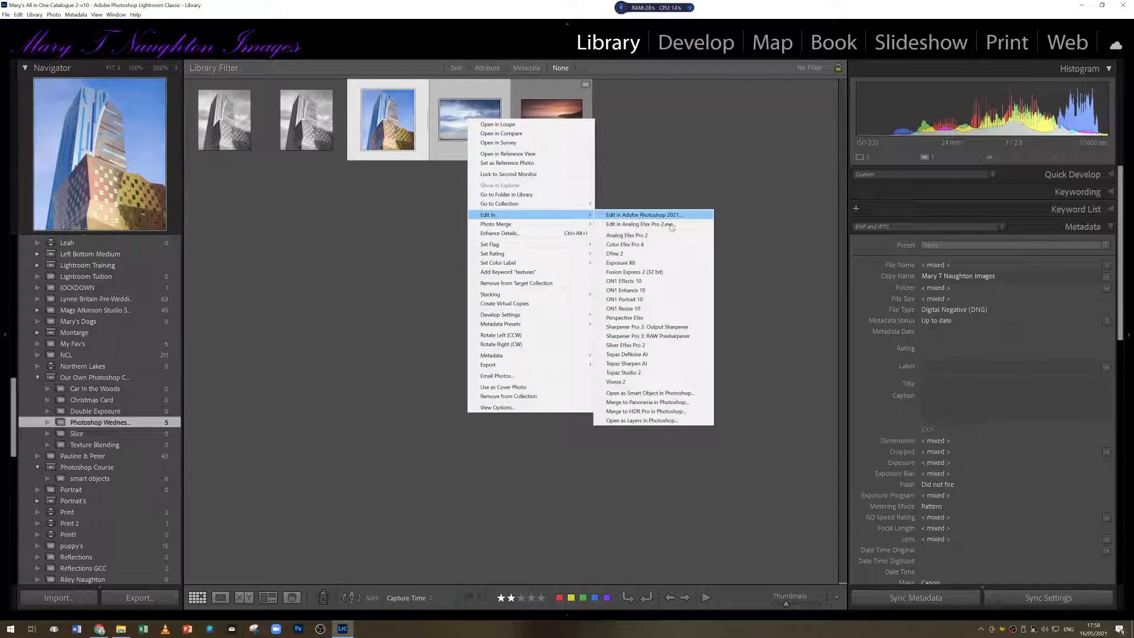
left_click(641, 394)
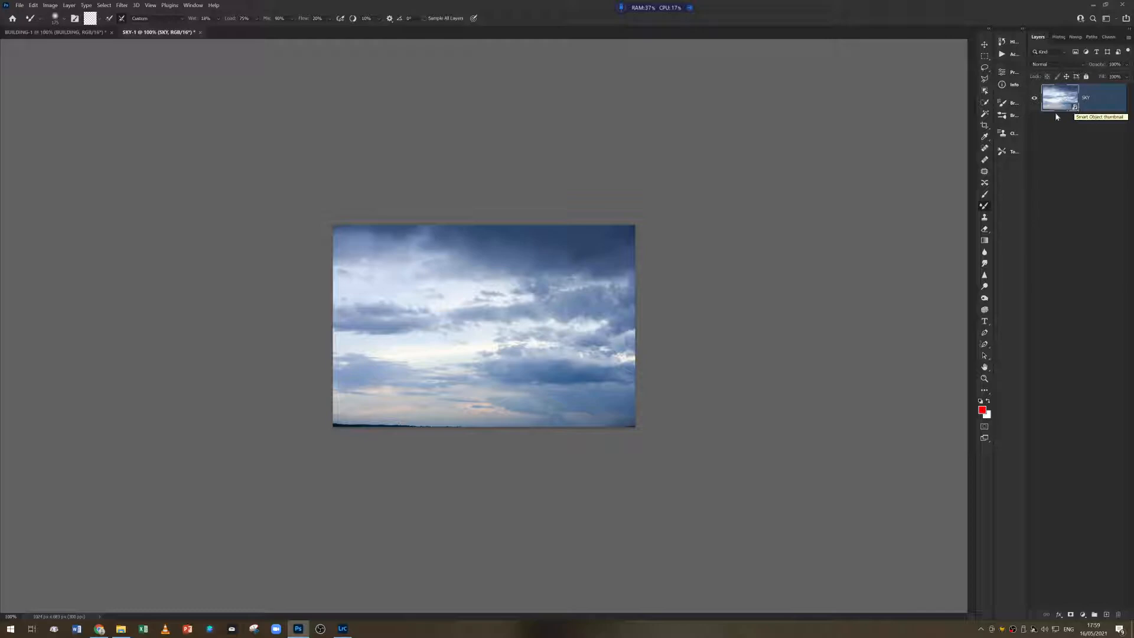
- Move the sky image from the SKY-1 document into BUILDING-1 as a layer covering the building photo
left_click(984, 45)
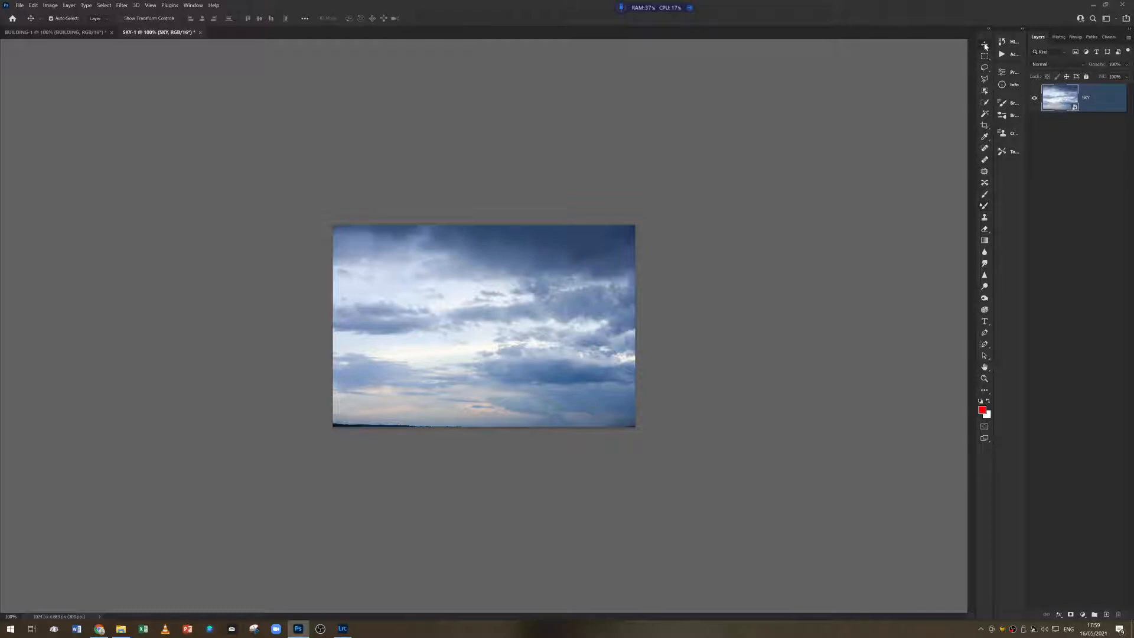
left_click_drag(502, 333, 240, 169)
left_click_drag(446, 313, 472, 334)
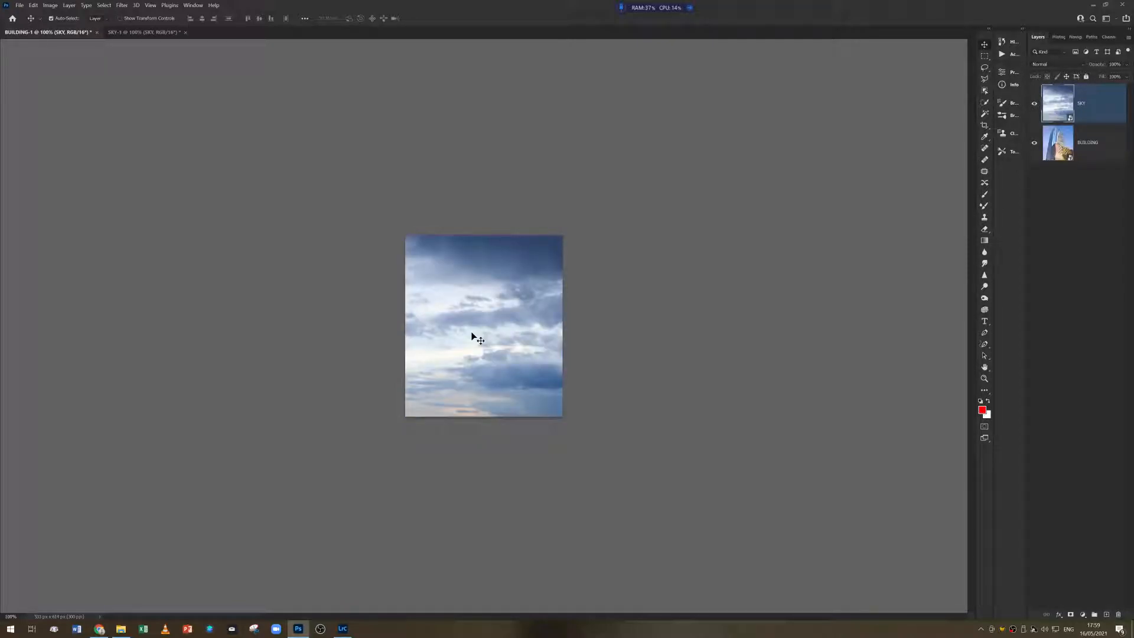
- Free Transform the SKY layer to about 54.7% width and 93% height so it just covers the canvas
key("ctrl+t")
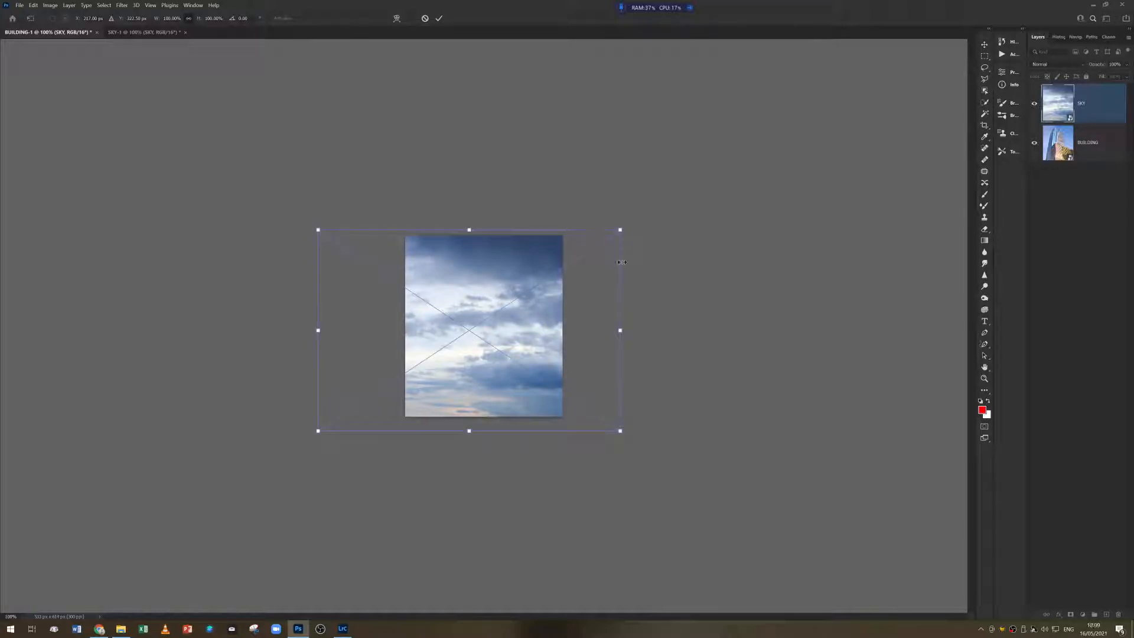
left_click_drag(622, 273, 581, 255)
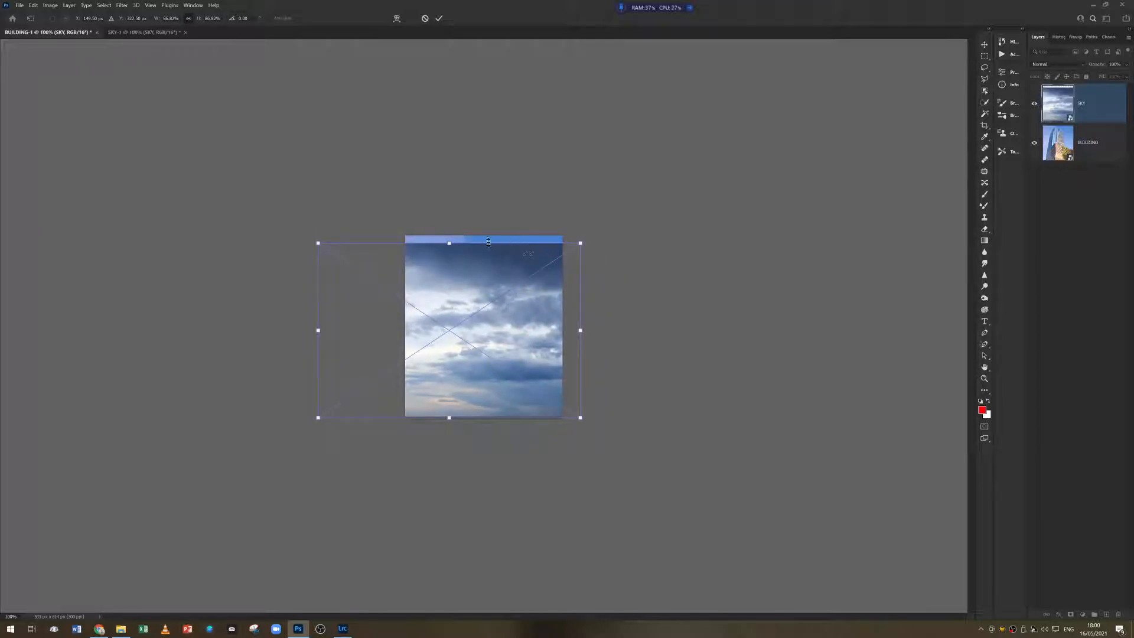
left_click_drag(482, 248, 482, 240)
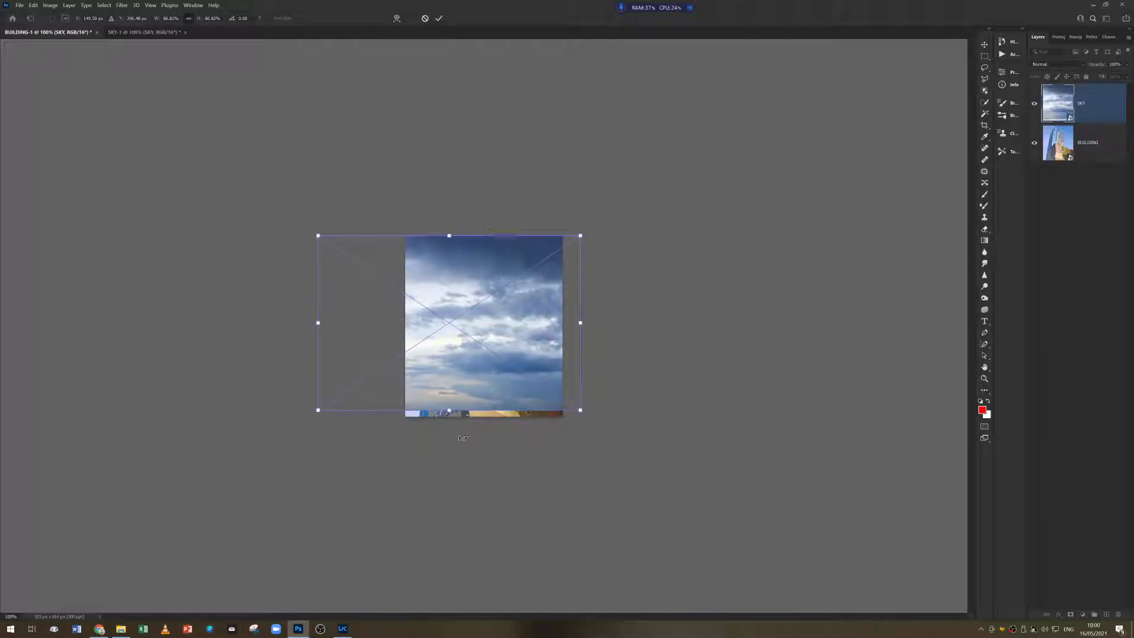
left_click_drag(449, 407, 449, 423)
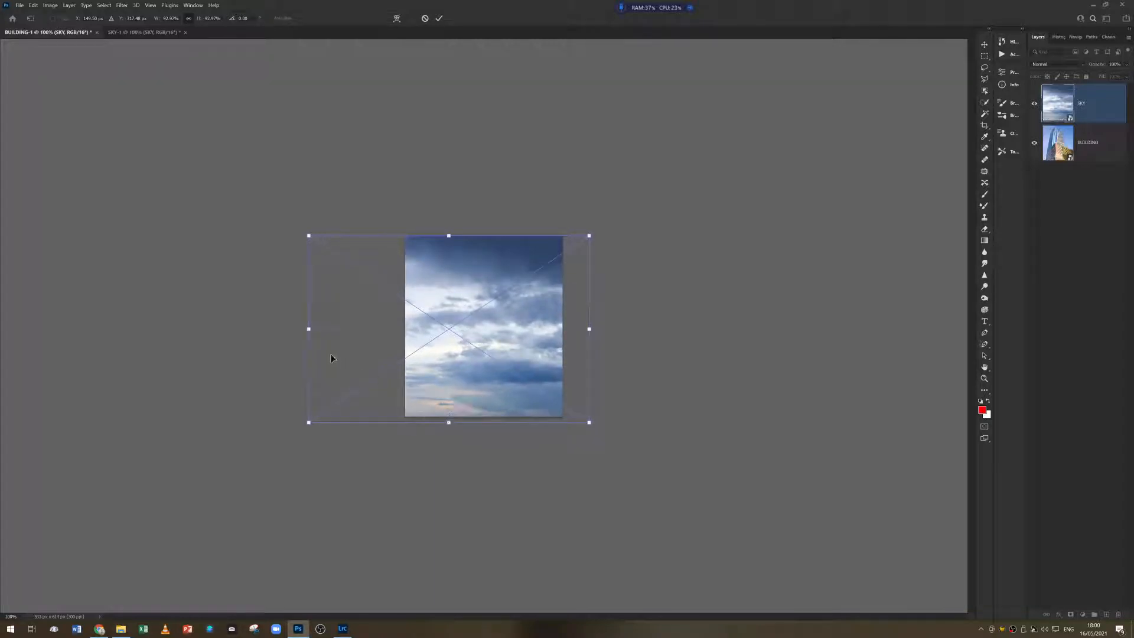
left_click_drag(308, 327, 405, 320)
left_click_drag(590, 328, 570, 329)
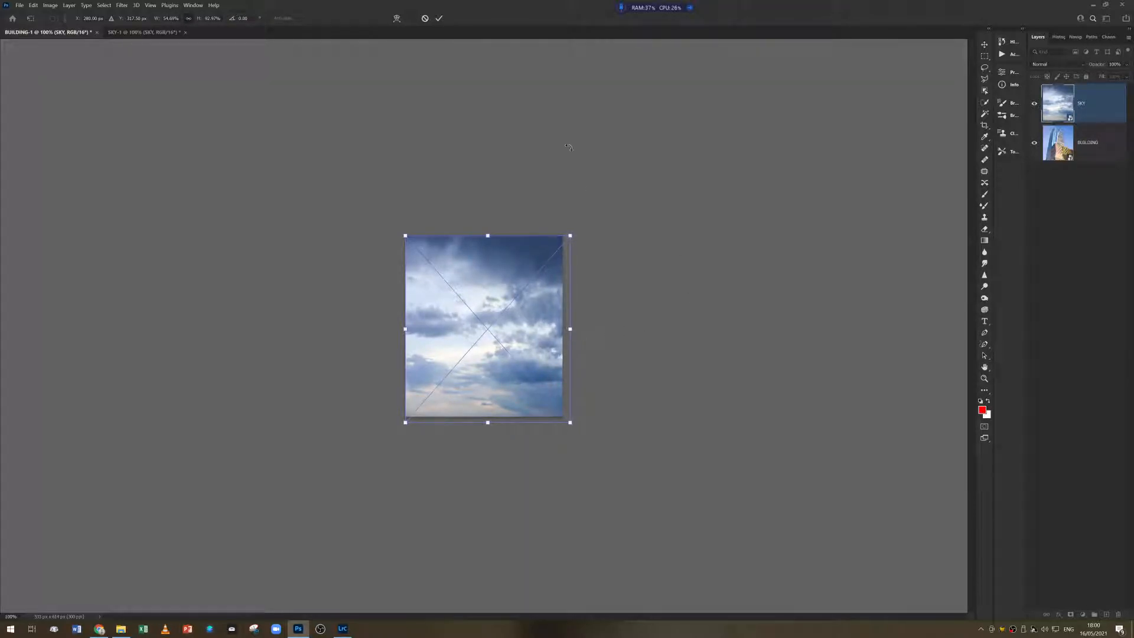
left_click(439, 20)
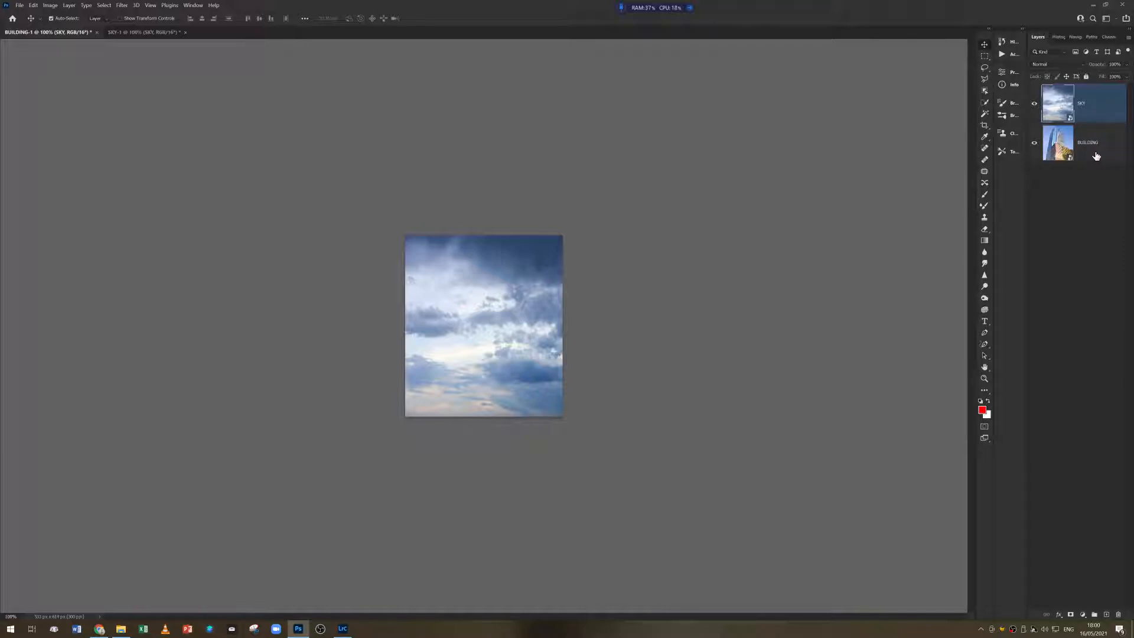
- Hide the SKY layer and select the whole building on the BUILDING layer with the Quick Selection tool
left_click(1035, 103)
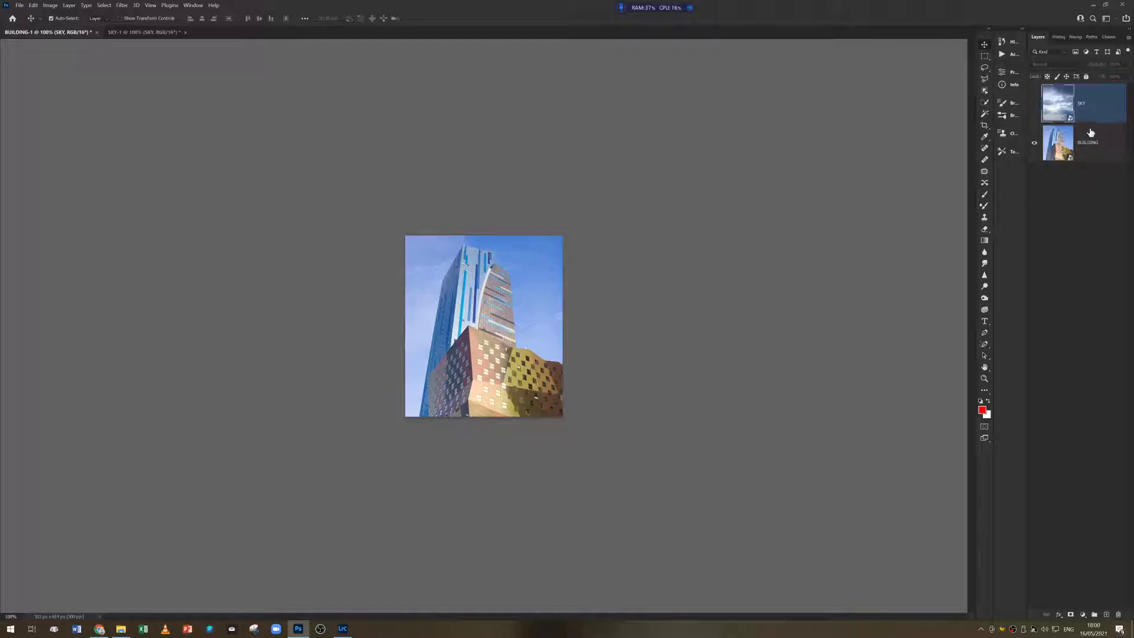
left_click(1060, 143)
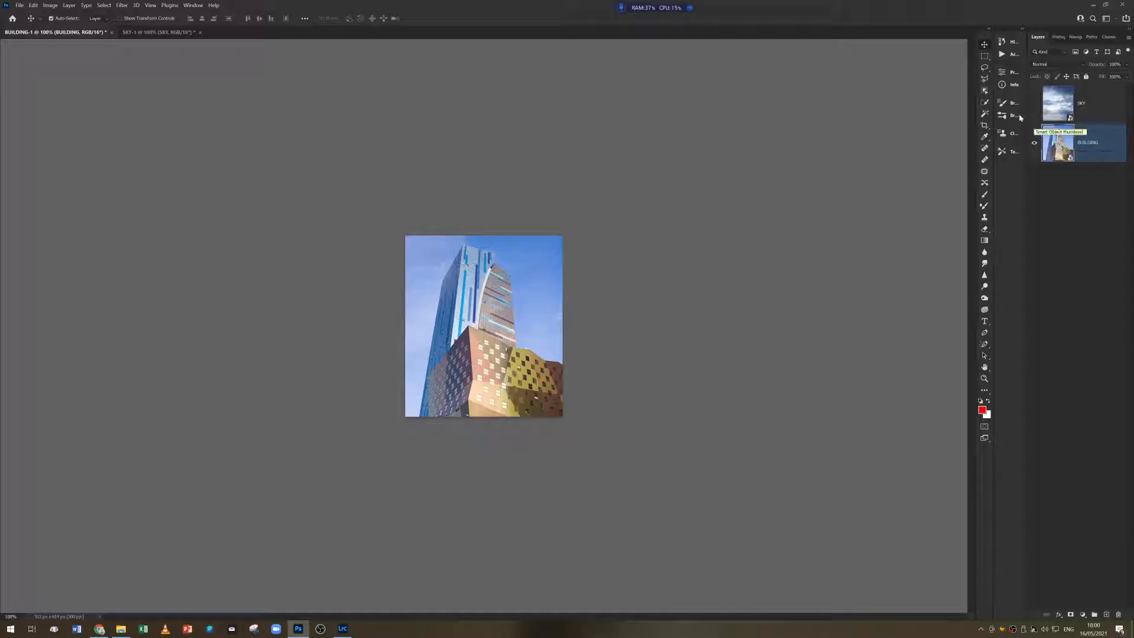
left_click(984, 103)
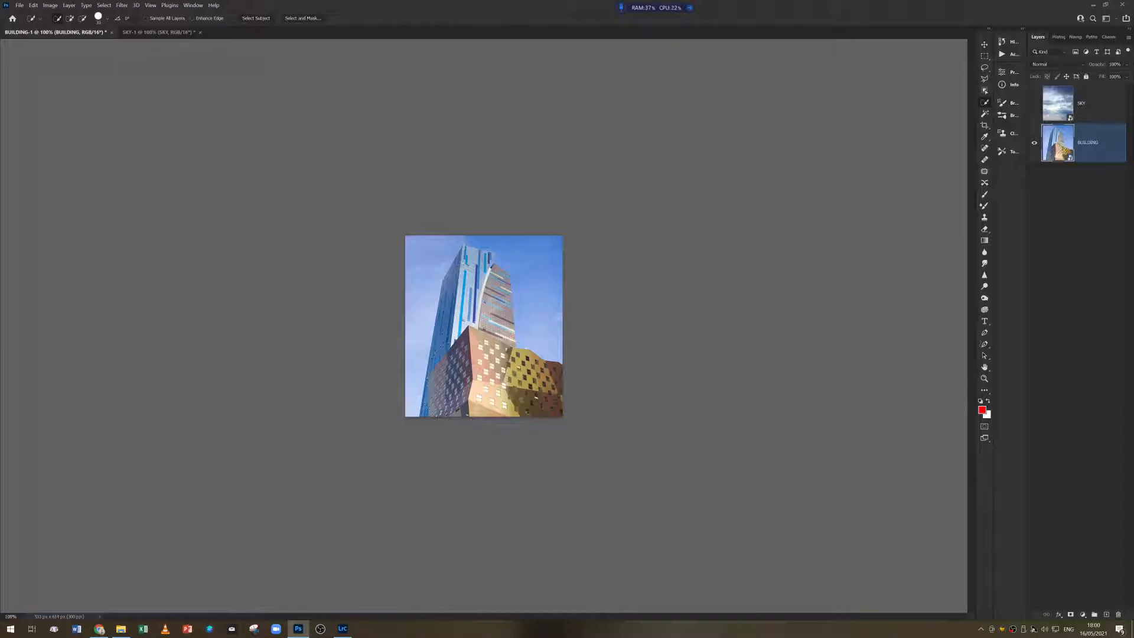
scroll(400, 254, "up", 5)
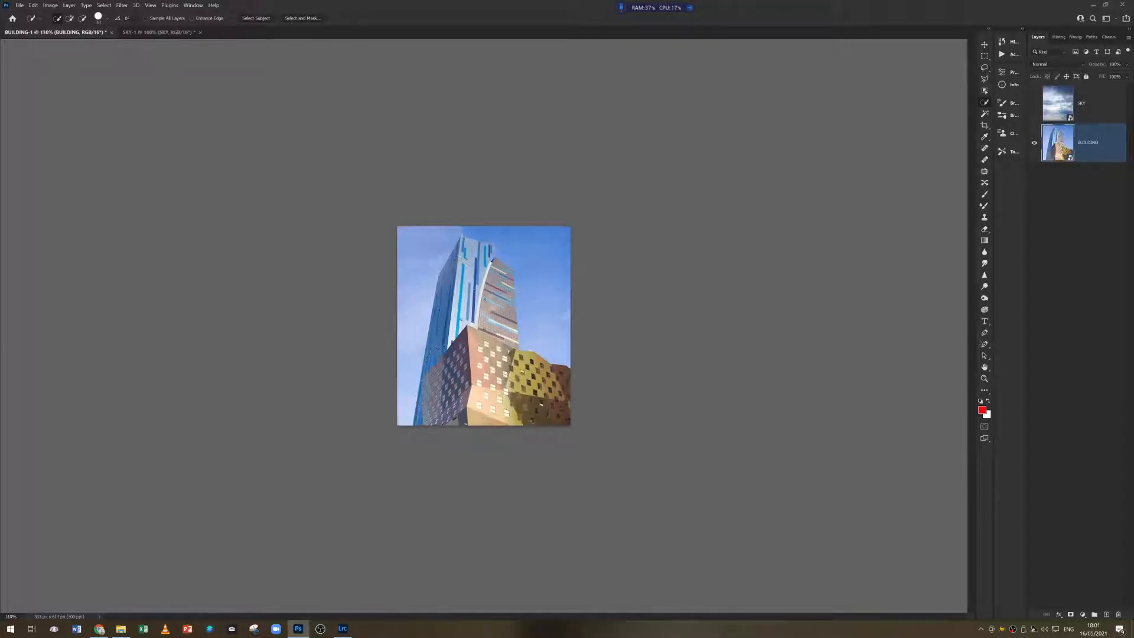
scroll(476, 286, "up", 2)
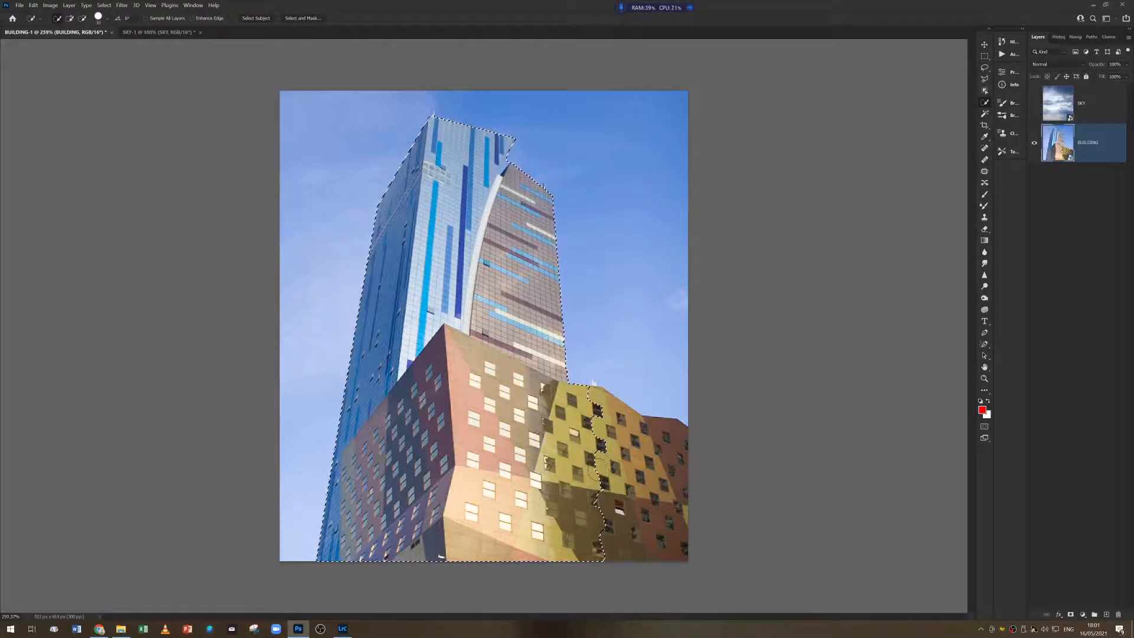
left_click(70, 19)
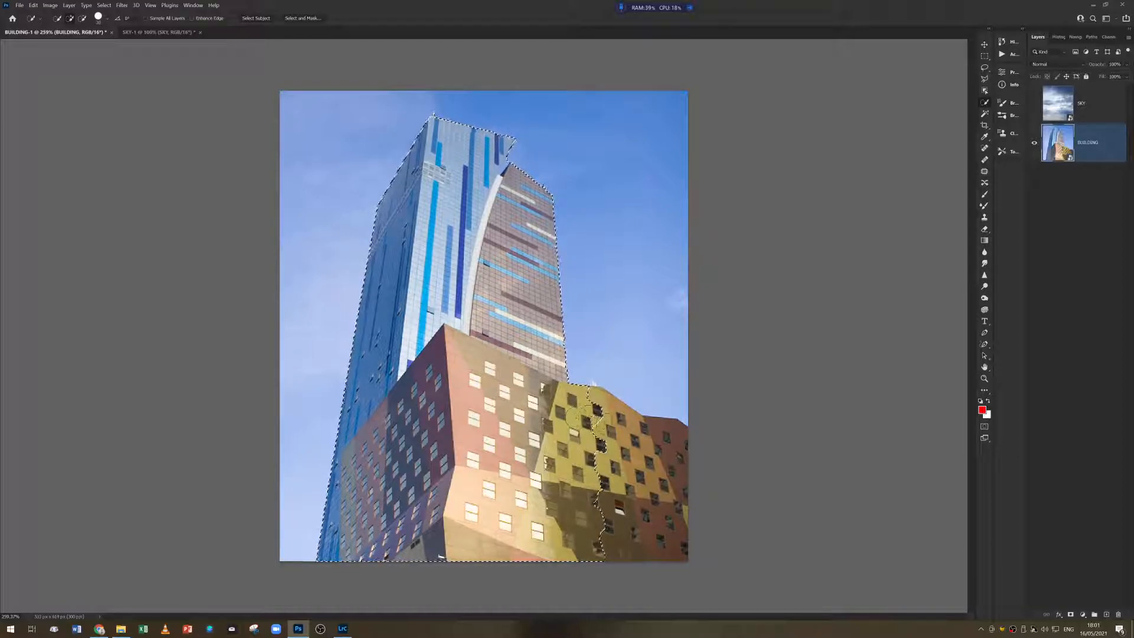
left_click(595, 516)
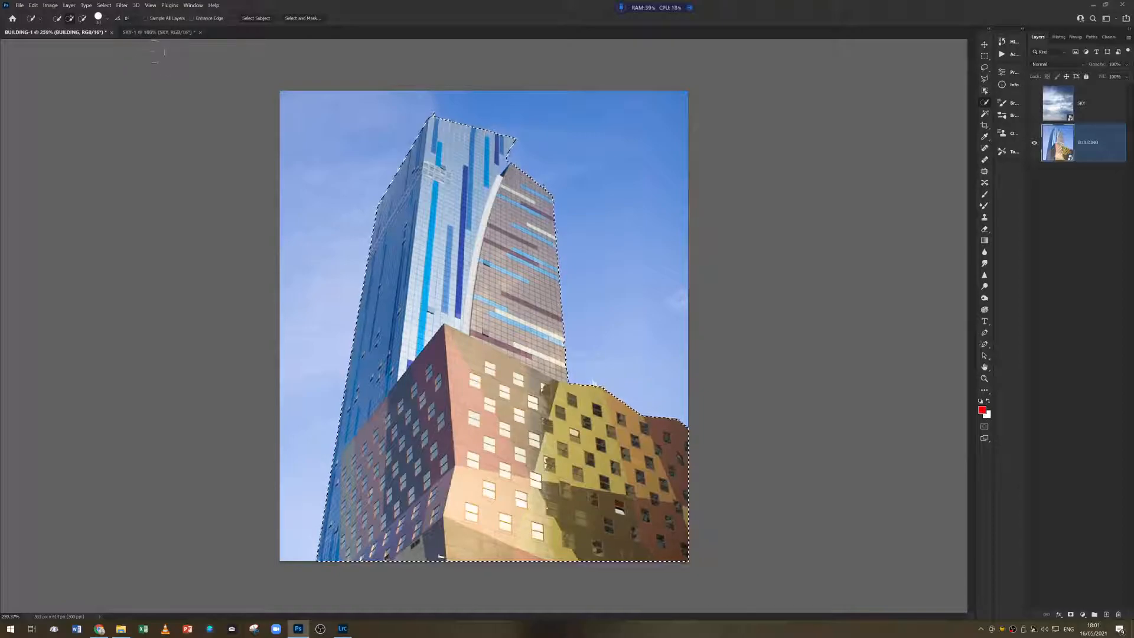
- Try contracting the building selection by 2 pixels
left_click(104, 6)
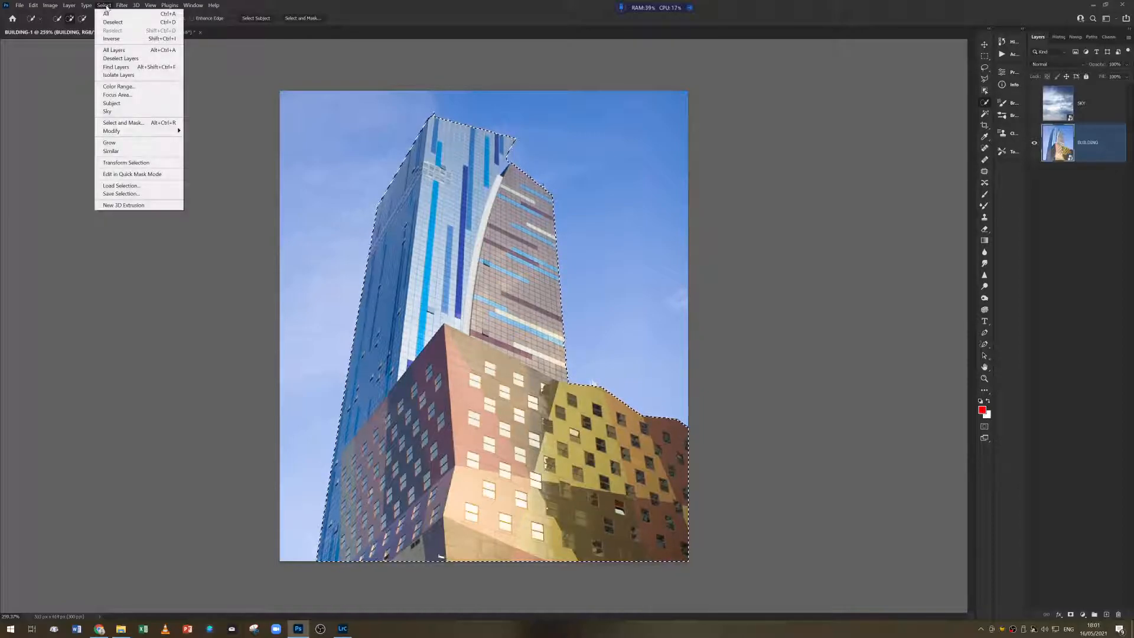
mouse_move(132, 131)
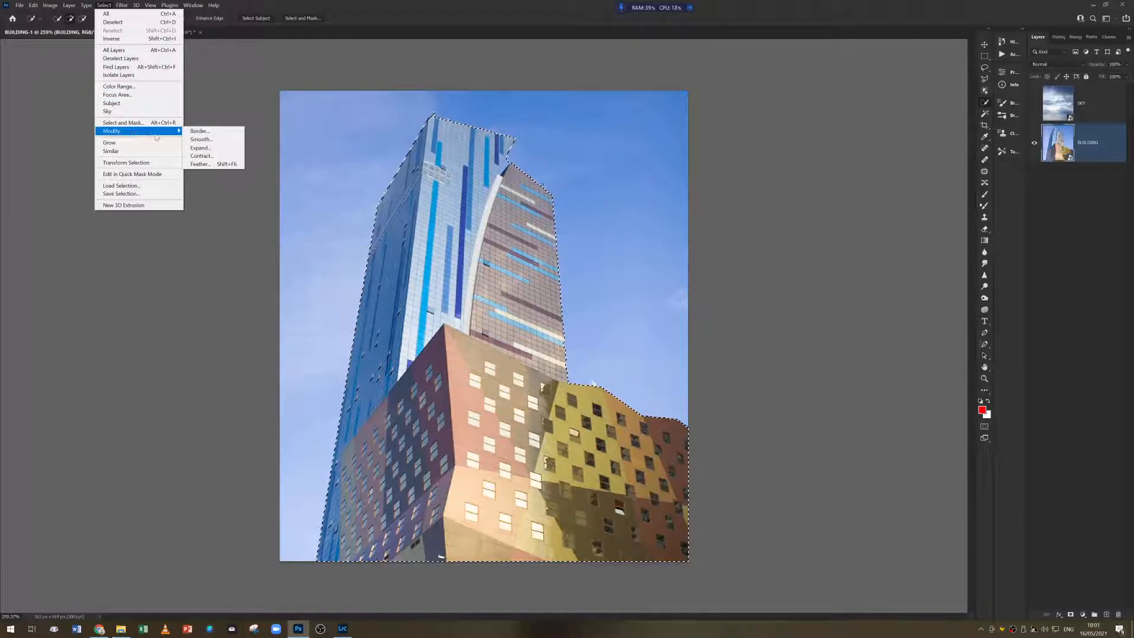
left_click(201, 156)
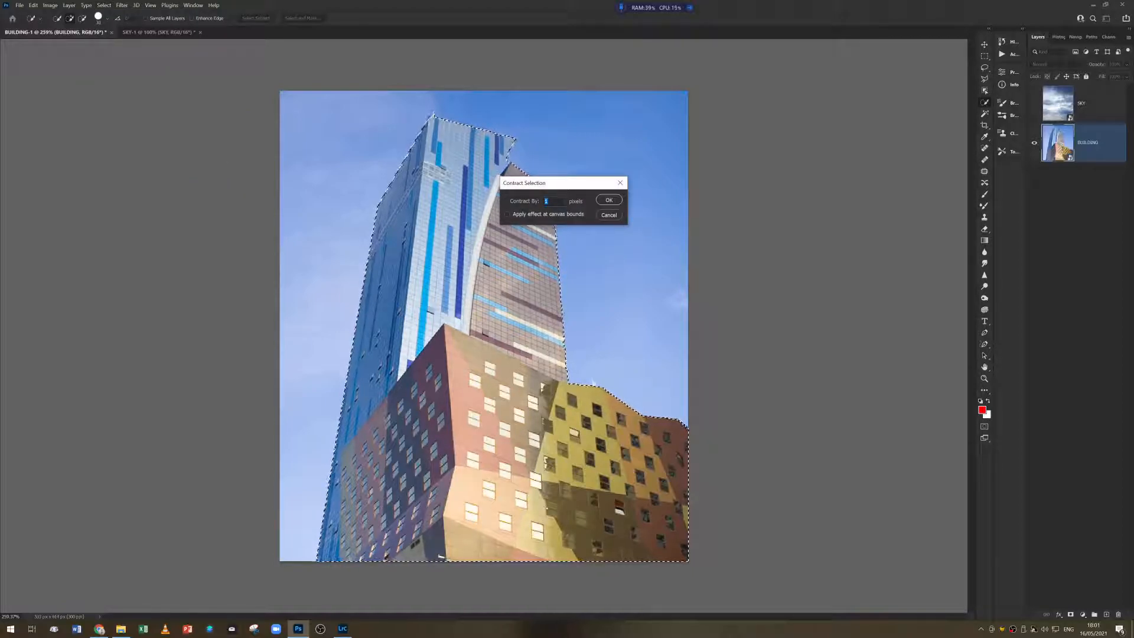
type("2")
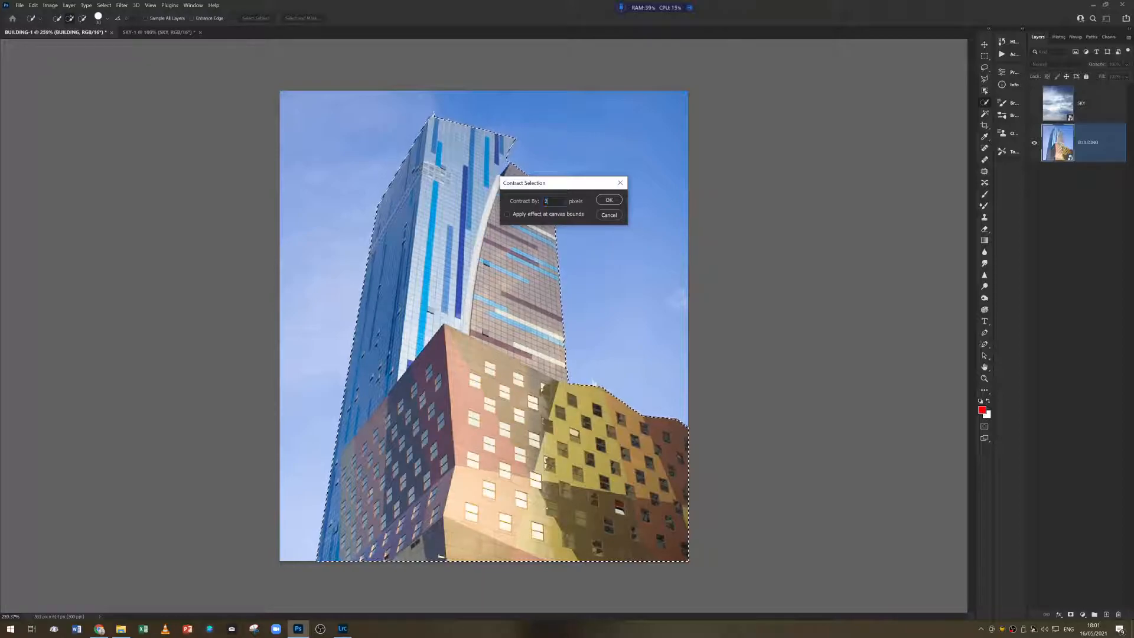
left_click(603, 204)
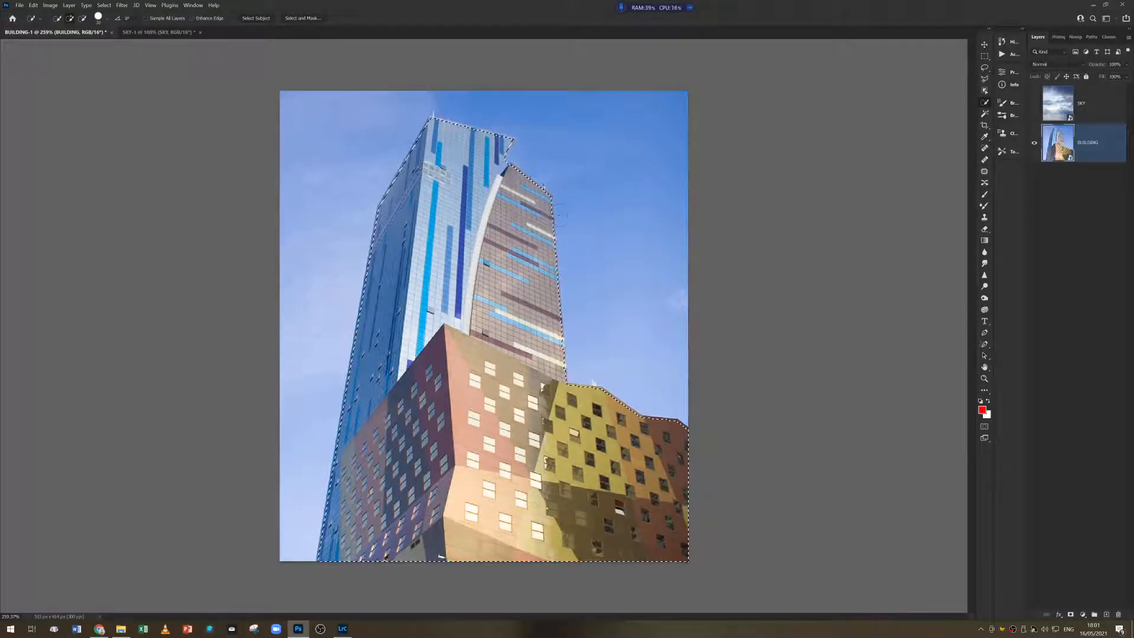
- Try contracting the building selection again, this time by 1 pixel
left_click(104, 5)
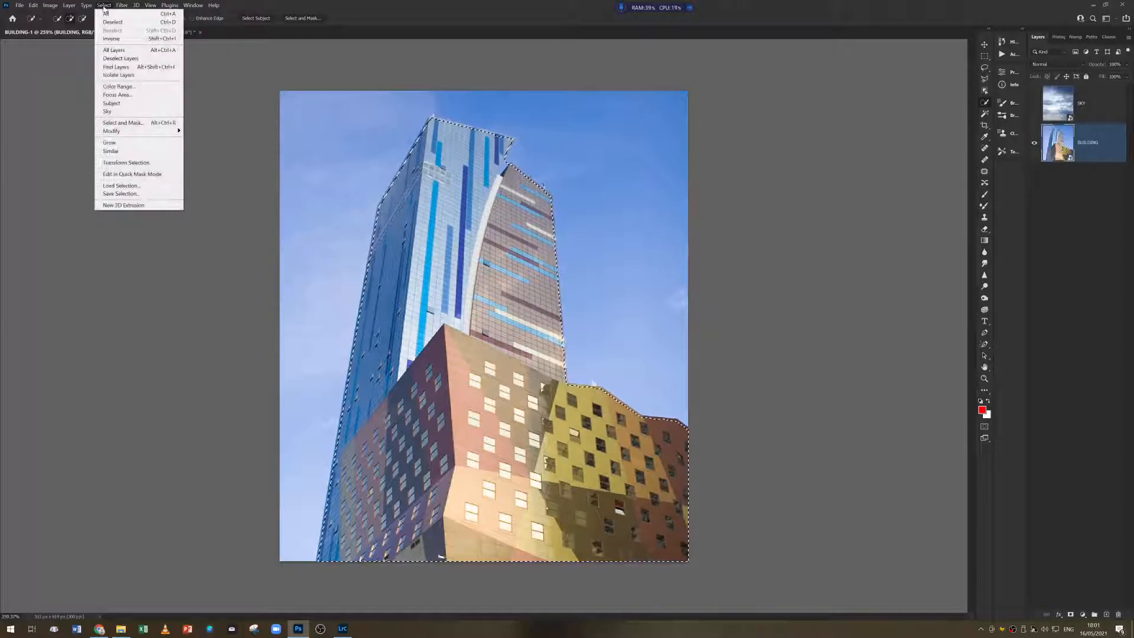
mouse_move(122, 135)
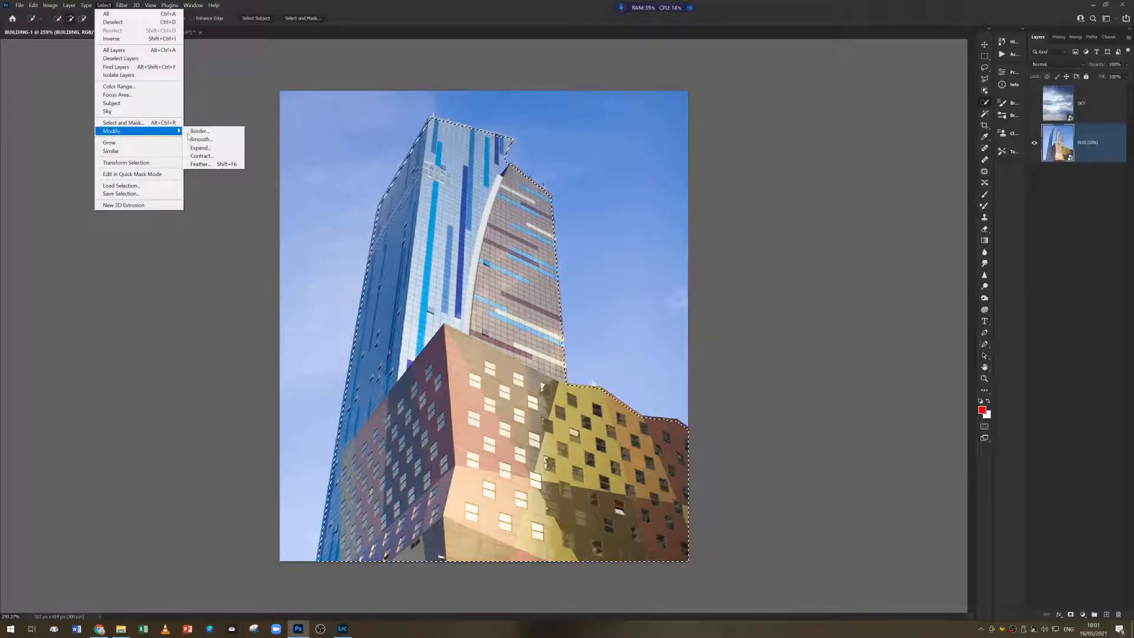
left_click(201, 156)
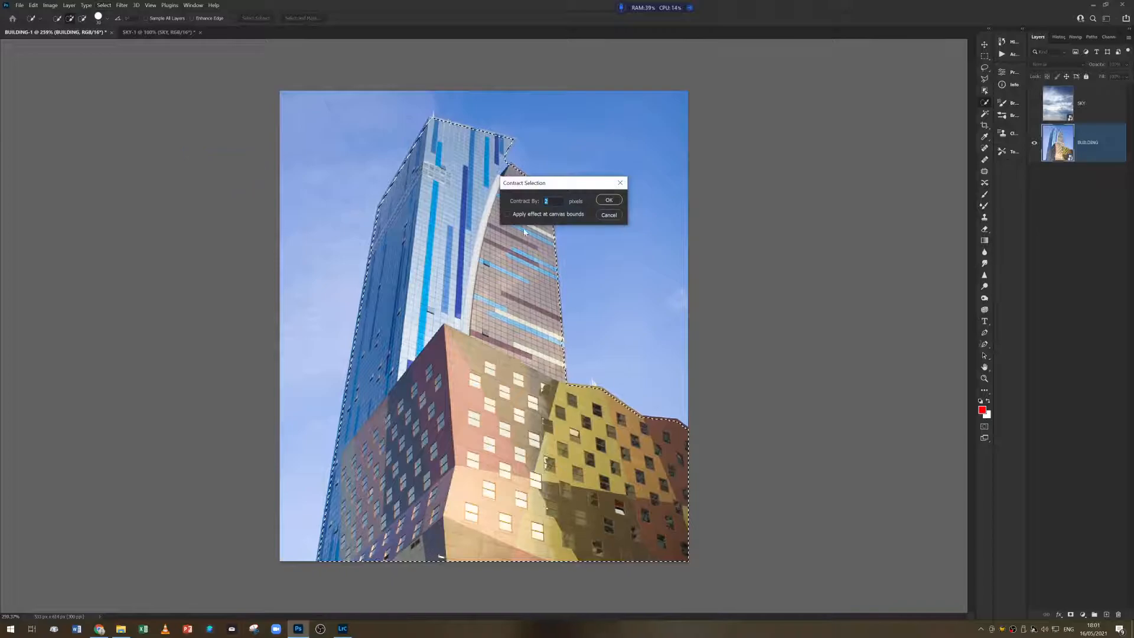
type("1")
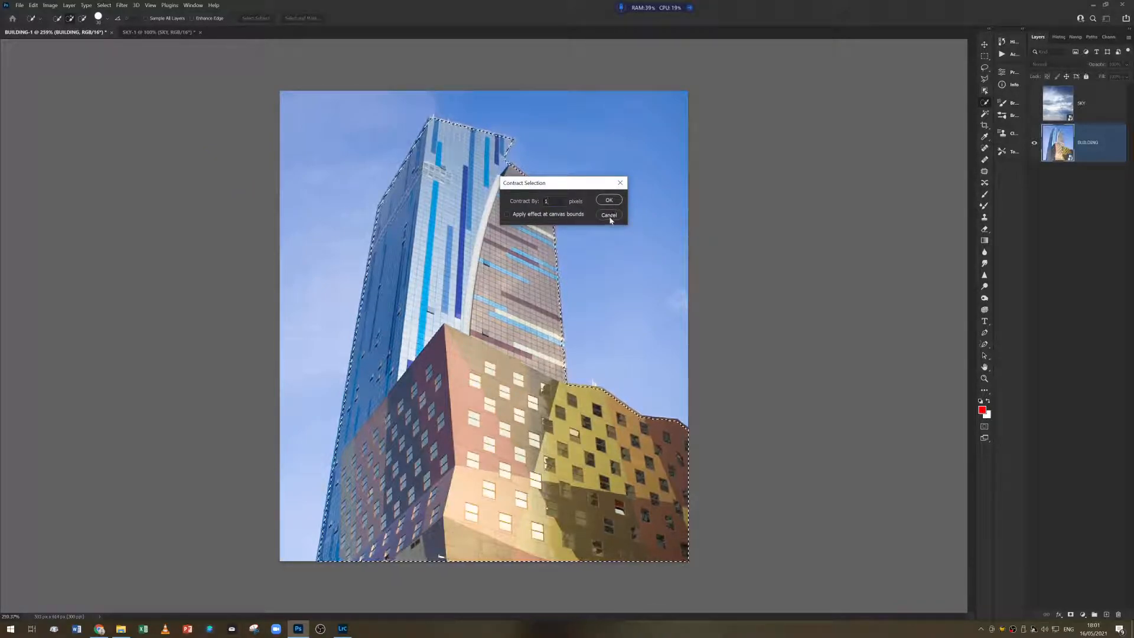
left_click(609, 200)
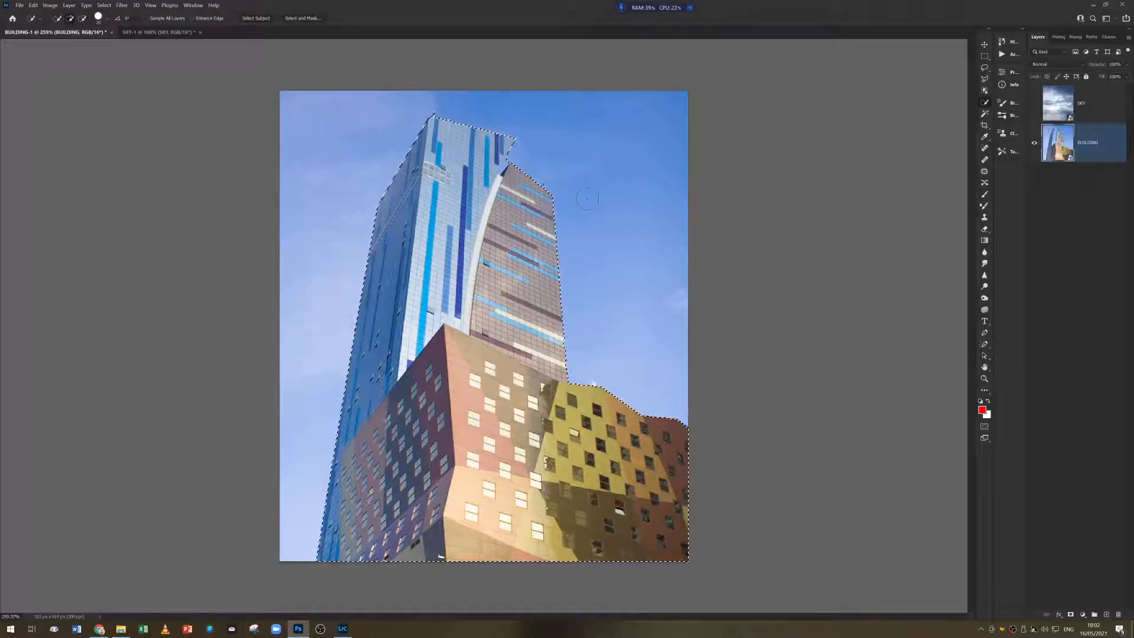
- Contract the building selection by 1 pixel
left_click(104, 5)
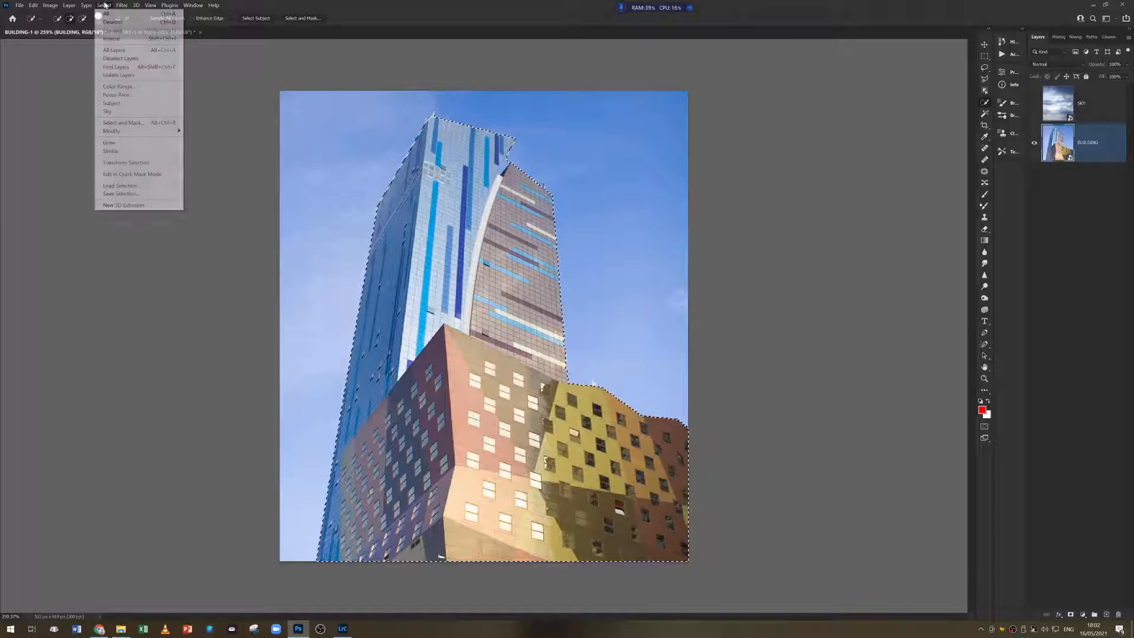
mouse_move(129, 132)
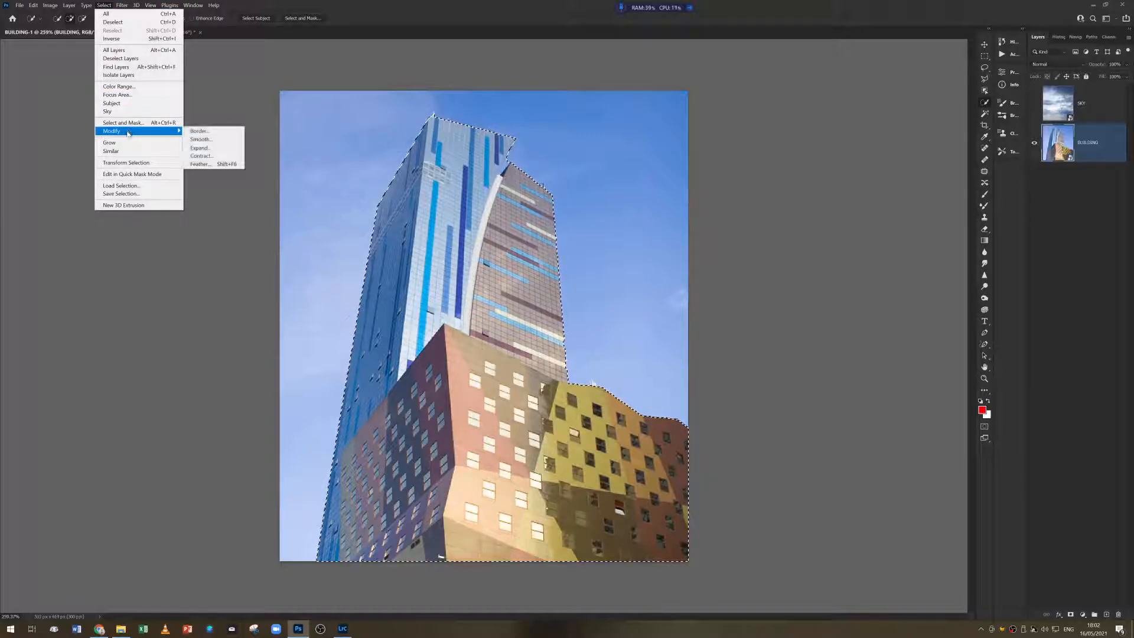
left_click(201, 156)
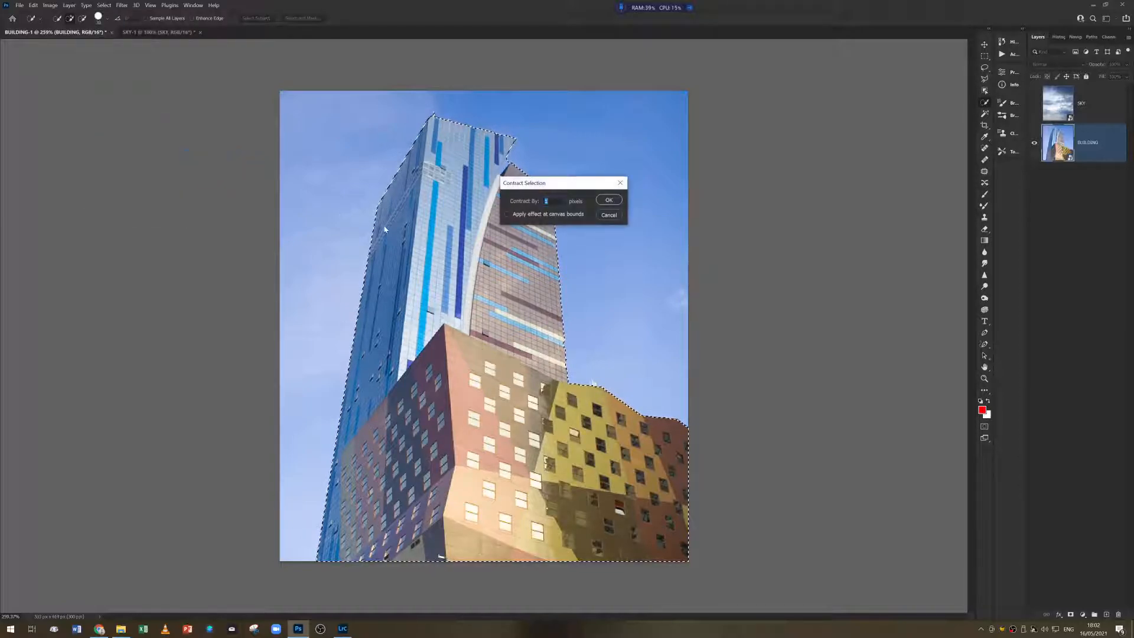
left_click(604, 200)
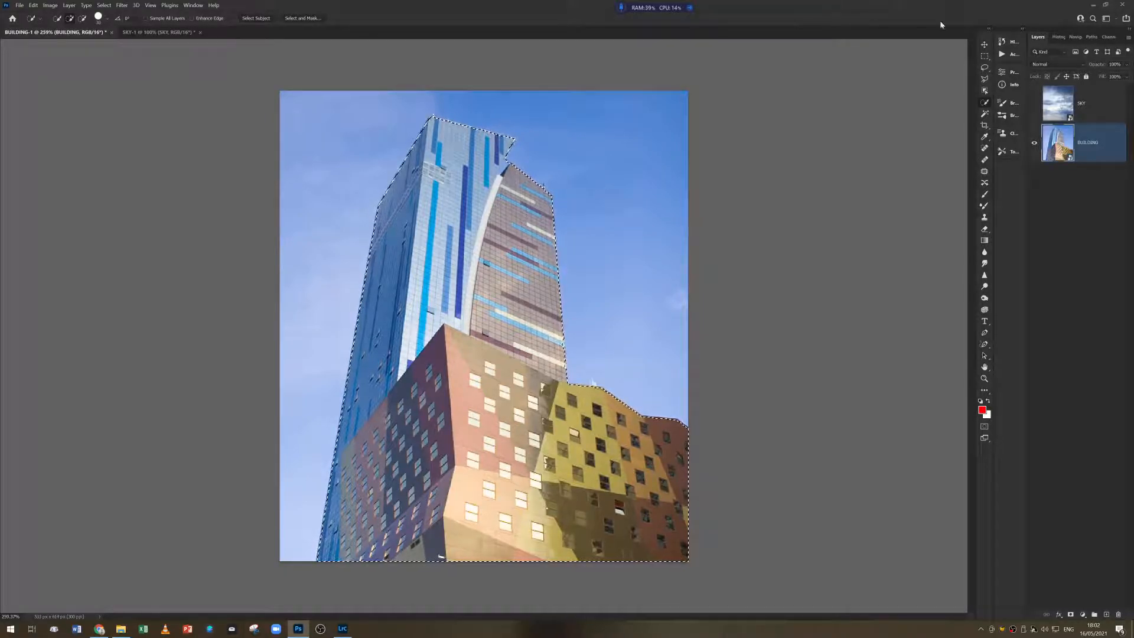
- Add a layer mask to the SKY layer that hides the selected building, and turn the SKY layer's visibility on
left_click(1104, 110)
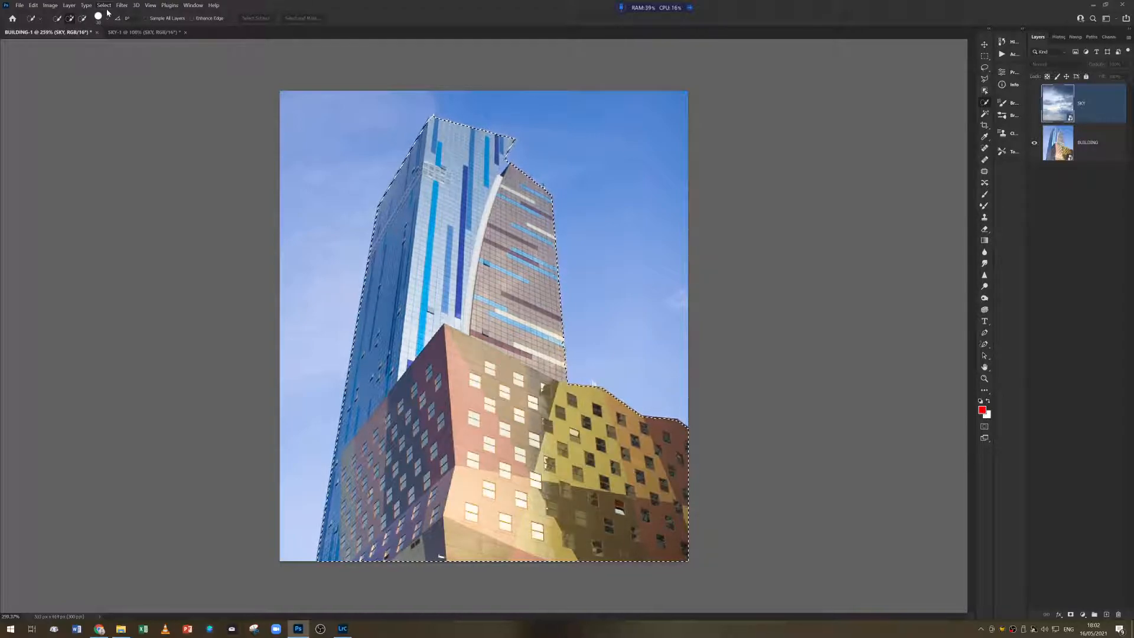
left_click(68, 6)
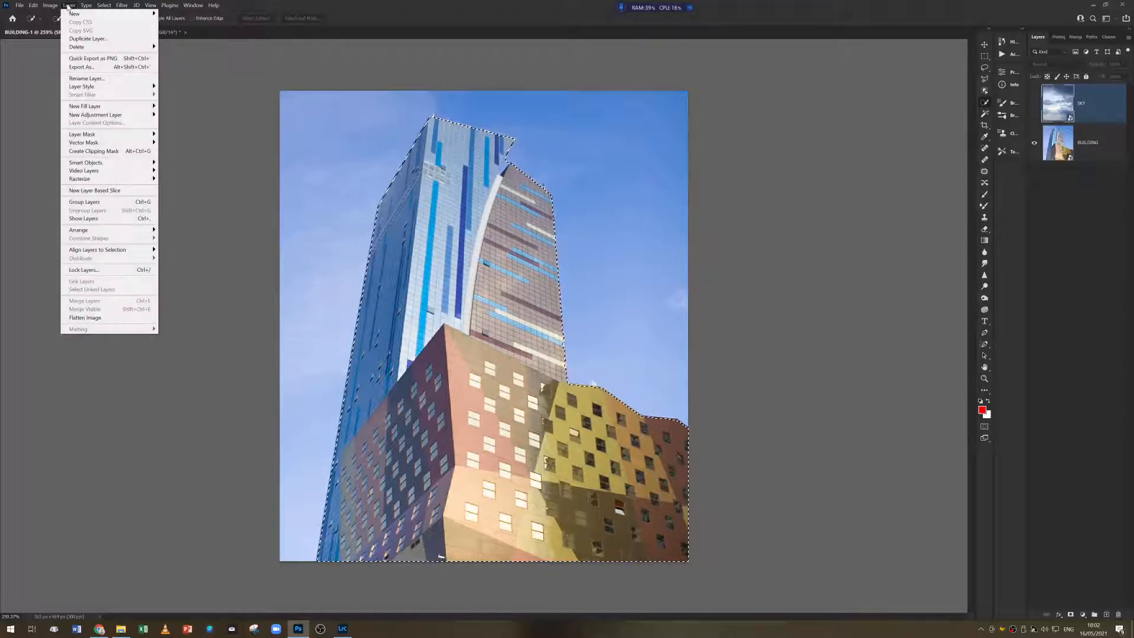
mouse_move(89, 136)
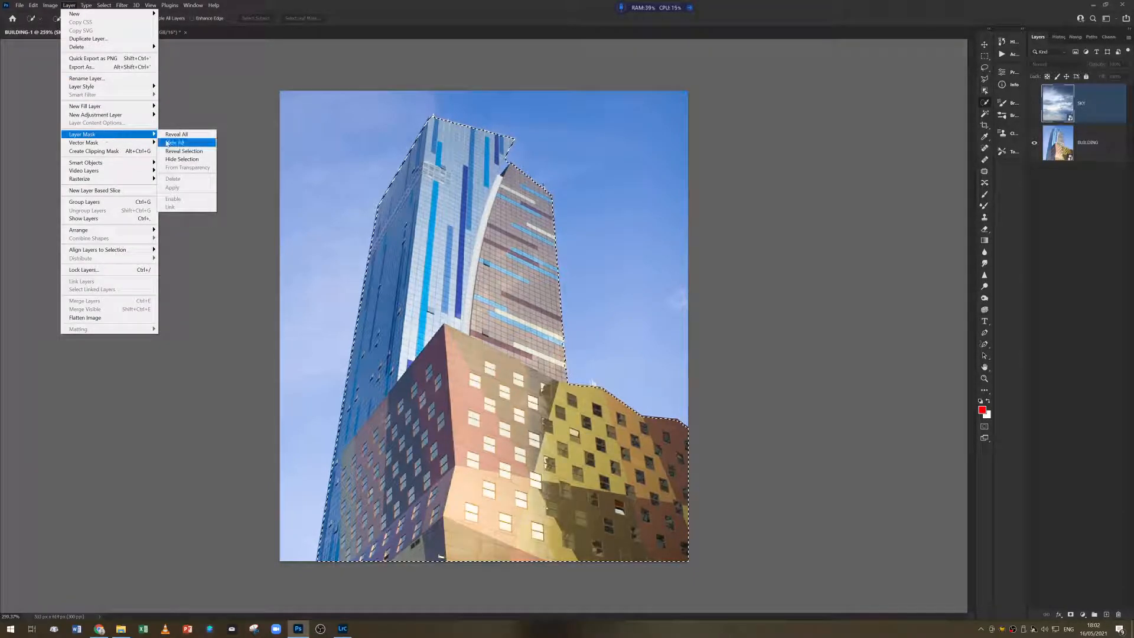
left_click(182, 159)
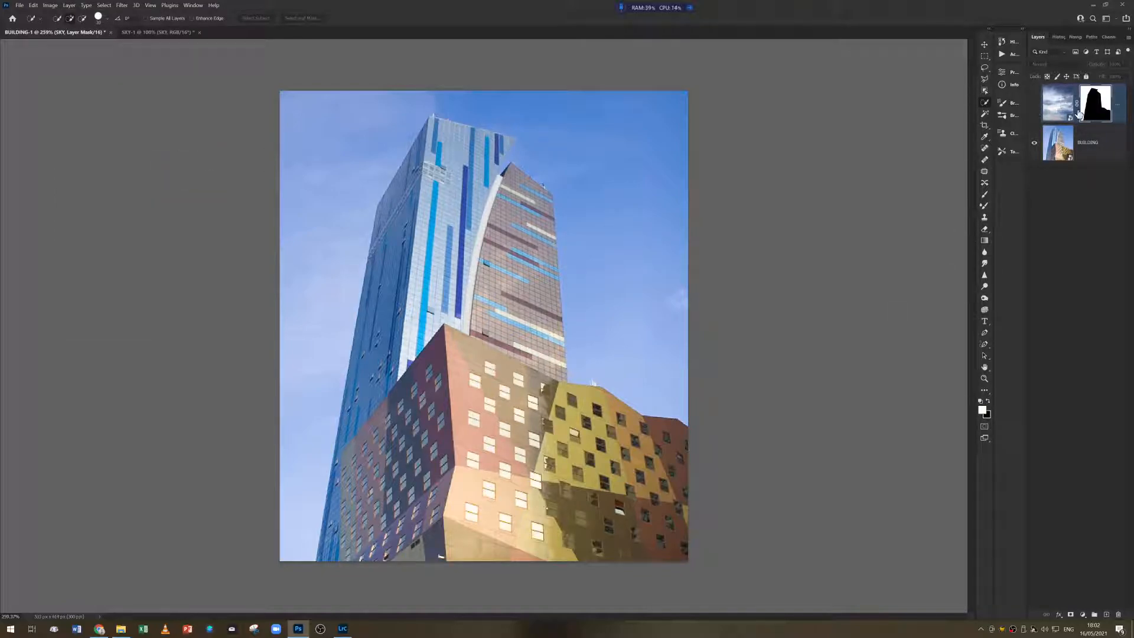
left_click(1034, 106)
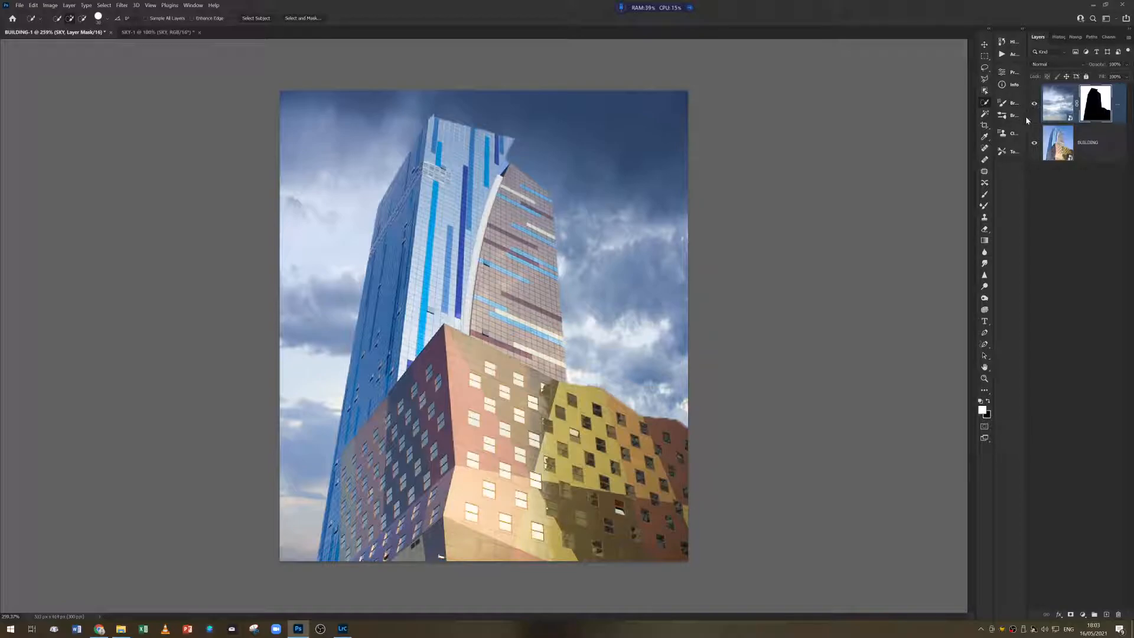
- Open the SKY smart object in Camera Raw and apply the Artistic 06 profile
left_click(1057, 105)
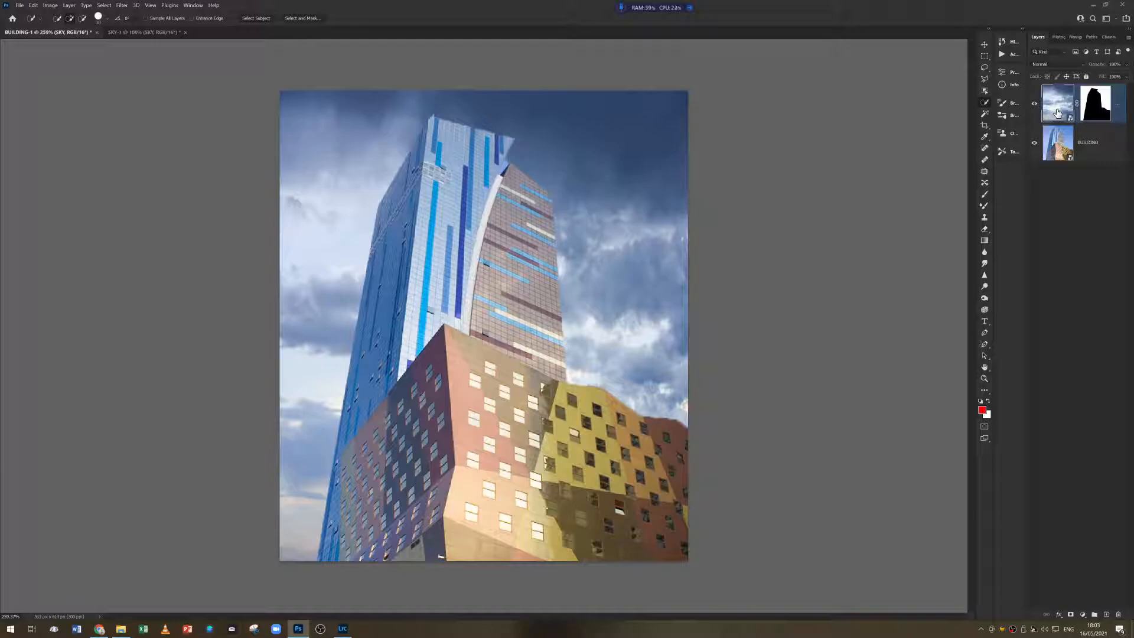
double_click(1070, 118)
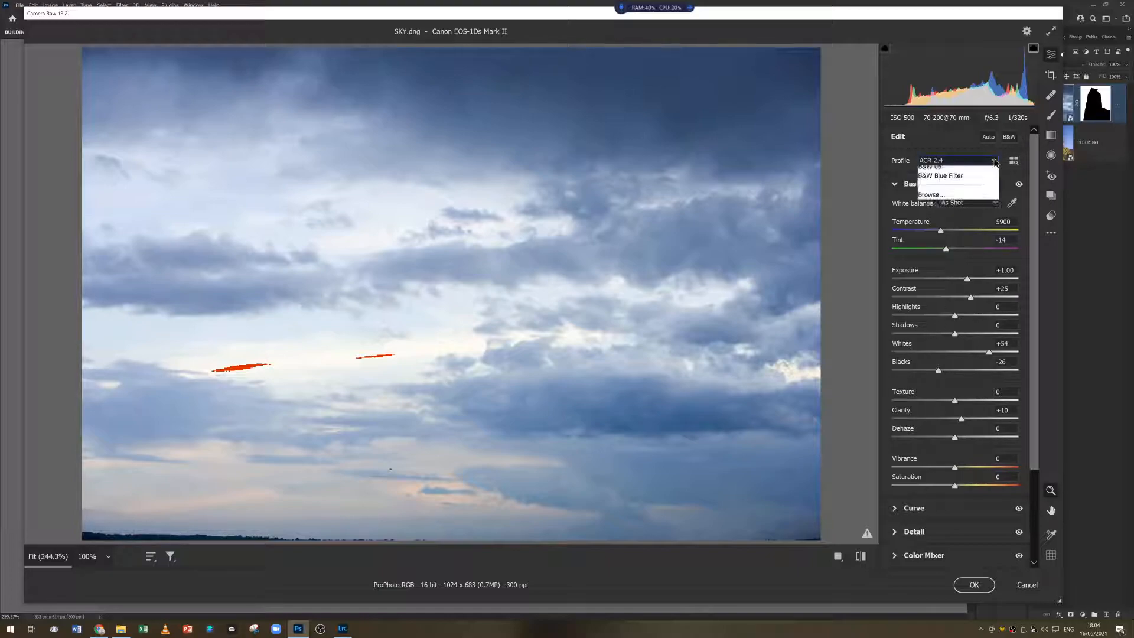
left_click(996, 162)
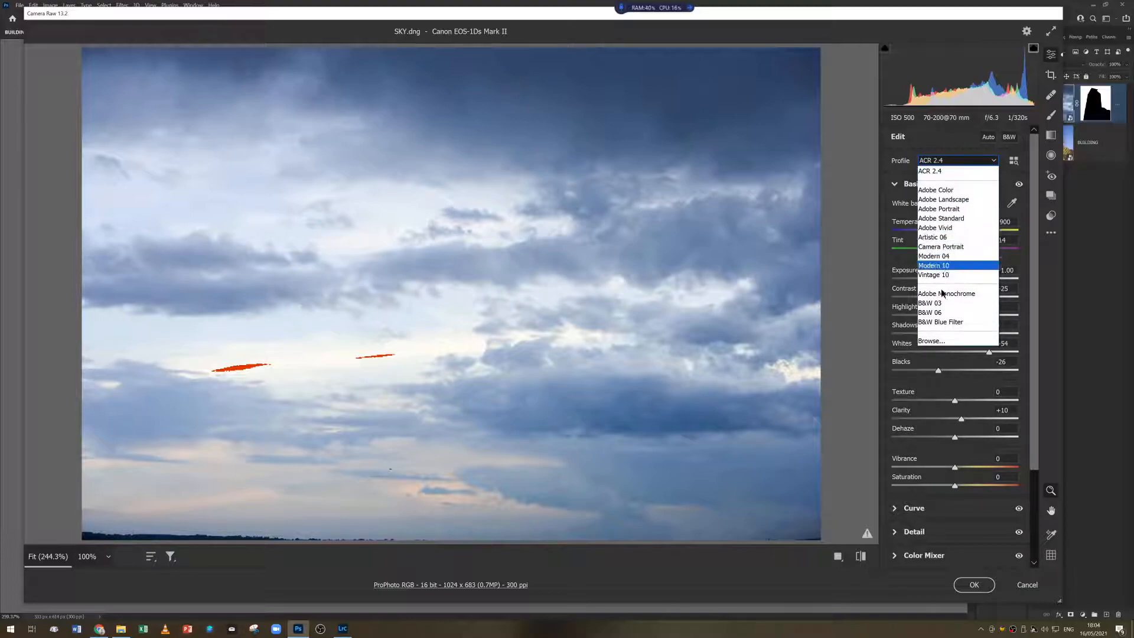
left_click(941, 339)
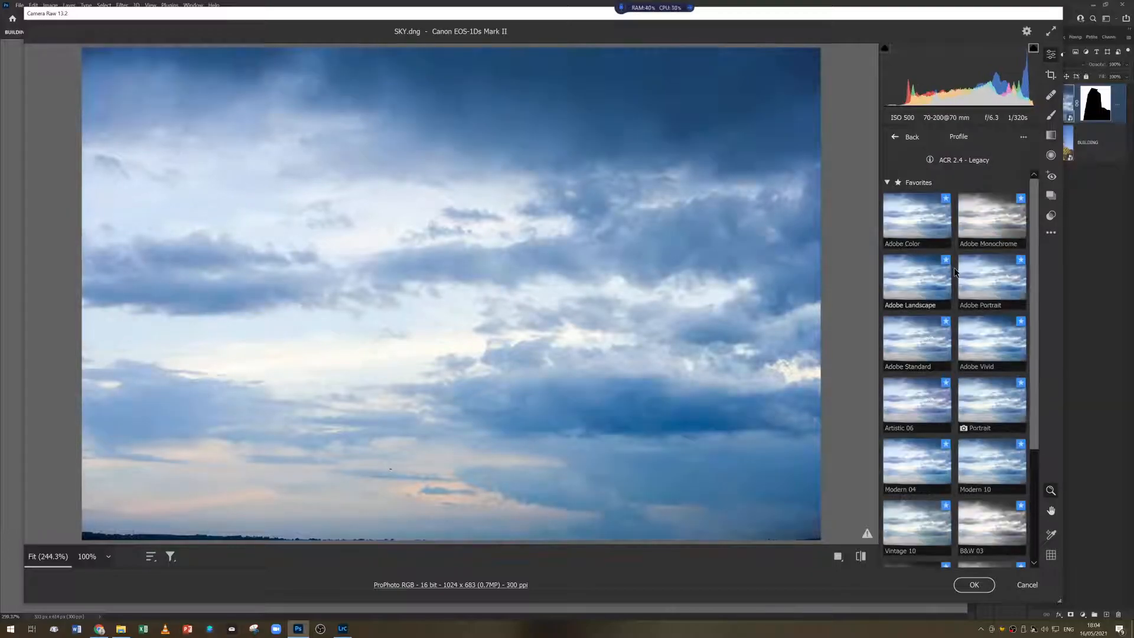
left_click(924, 404)
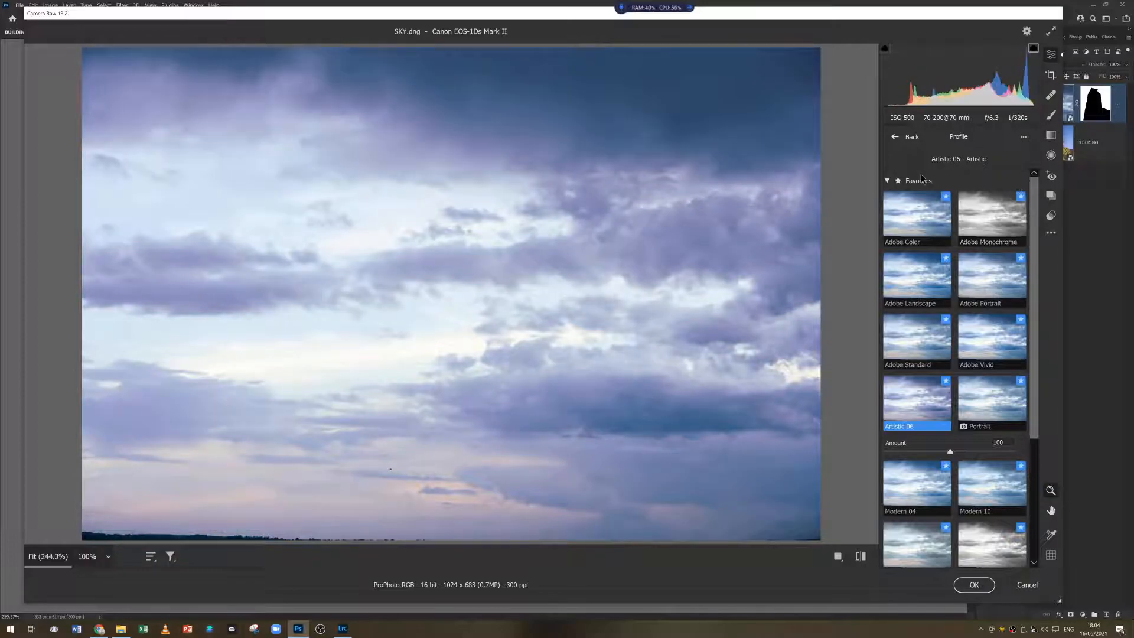
left_click(902, 138)
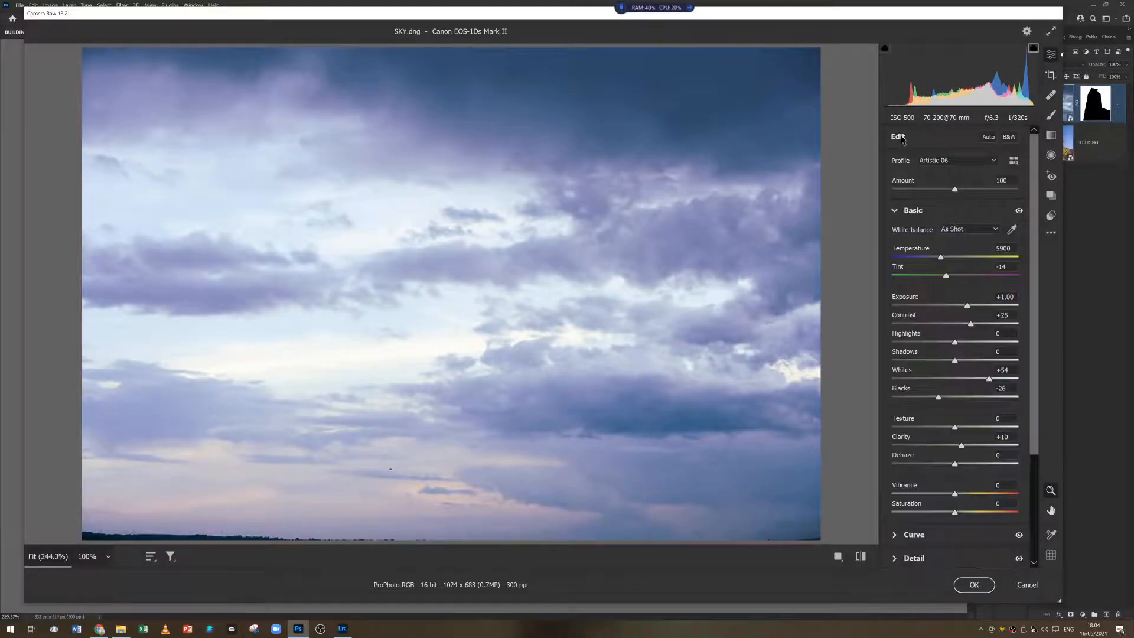
- Set the sky's Temperature to 6250 and Vibrance to +34
left_click_drag(942, 258, 946, 260)
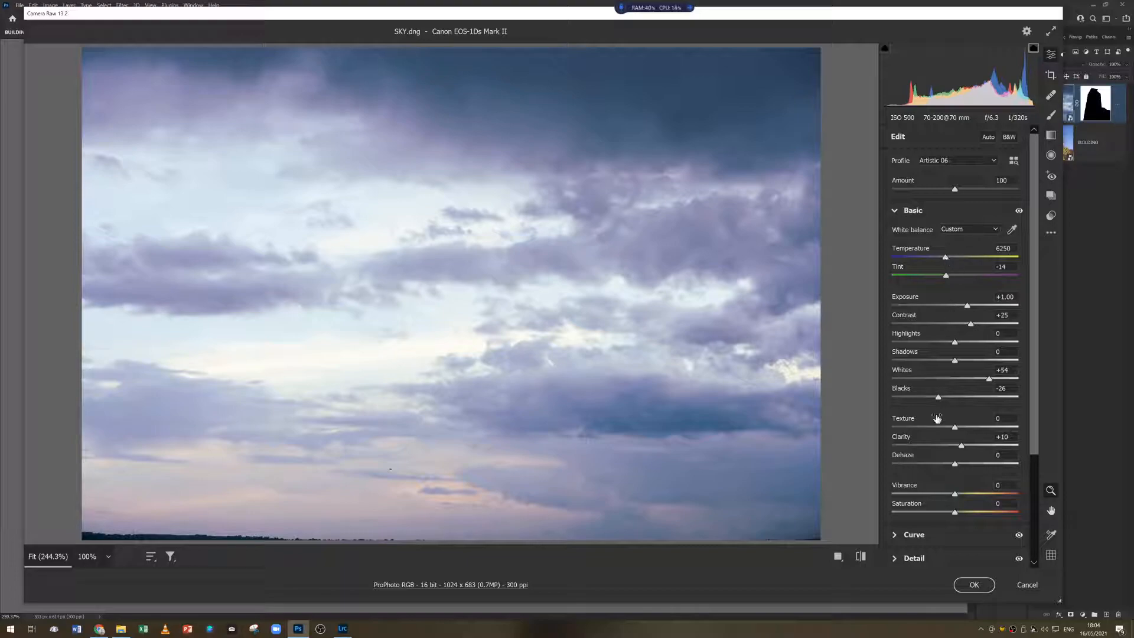
left_click_drag(1032, 417, 1032, 482)
left_click_drag(958, 403, 976, 402)
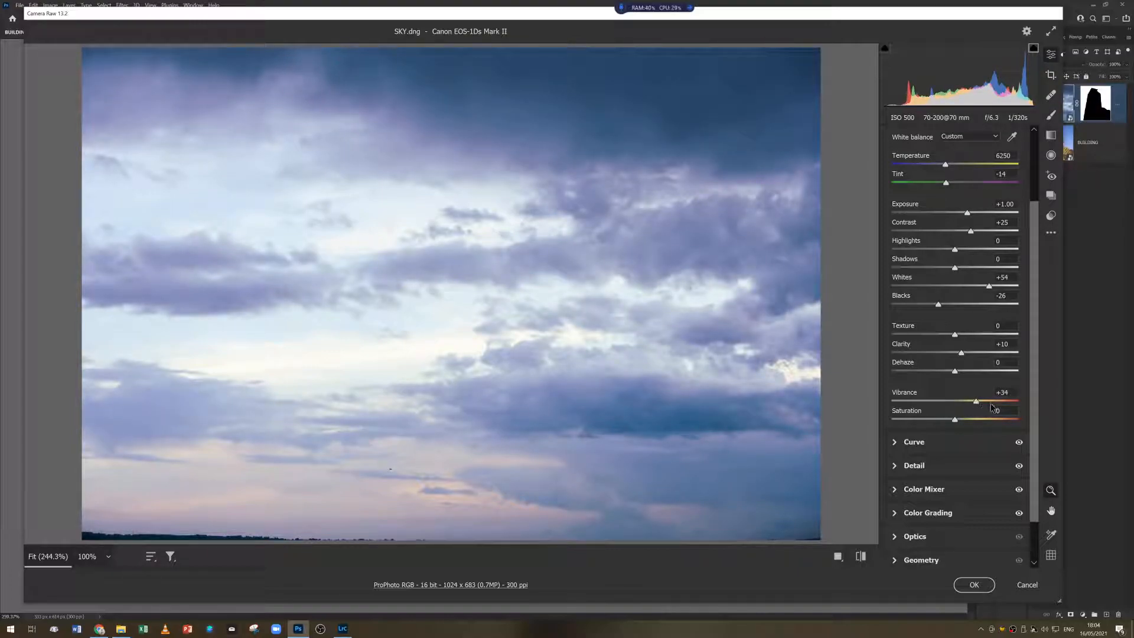
- Shift the sky's Color Mixer hues to Blues -17, Purples +11 and Magentas -39
left_click(904, 494)
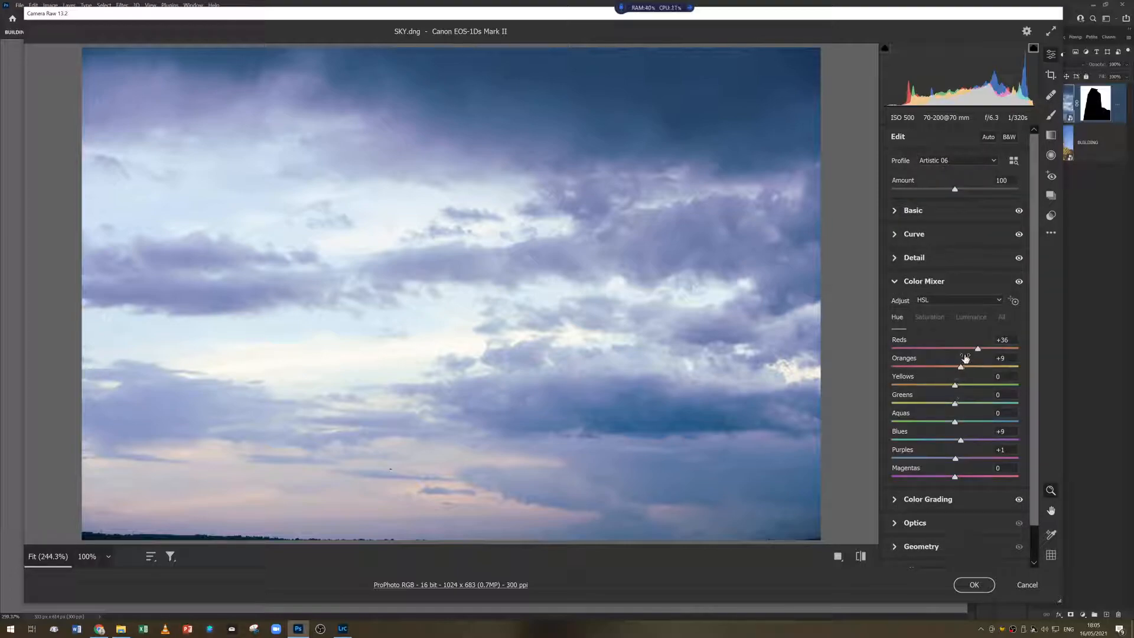
left_click_drag(960, 442, 930, 480)
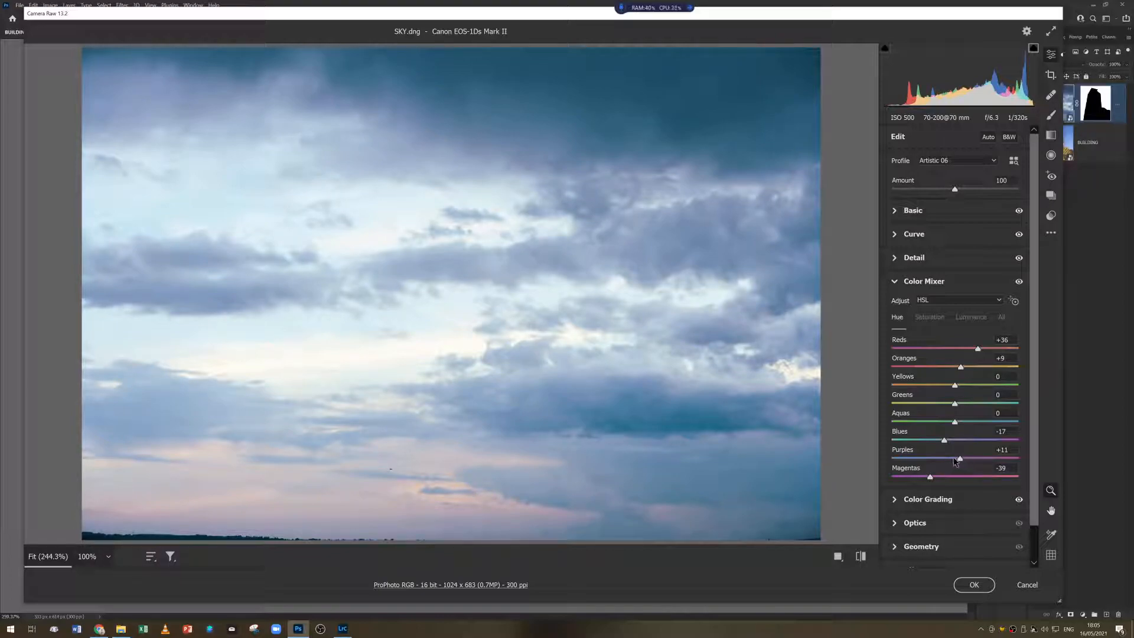
left_click(907, 281)
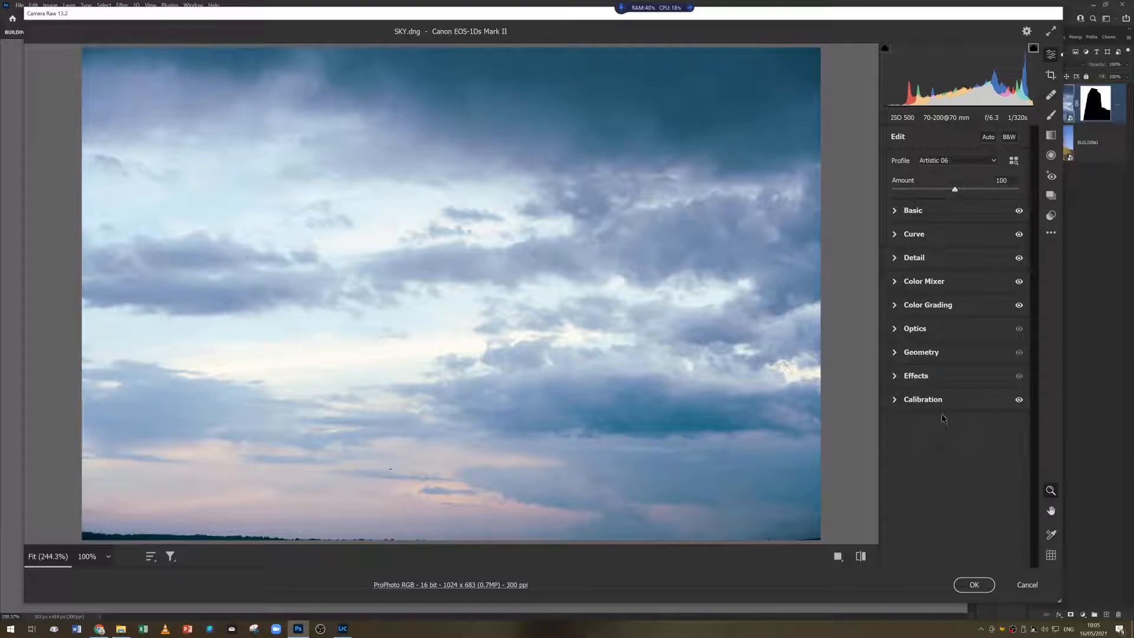
- Color grade the sky's highlights to hue 33 and saturation 18, and apply the Camera Raw edits
left_click(898, 303)
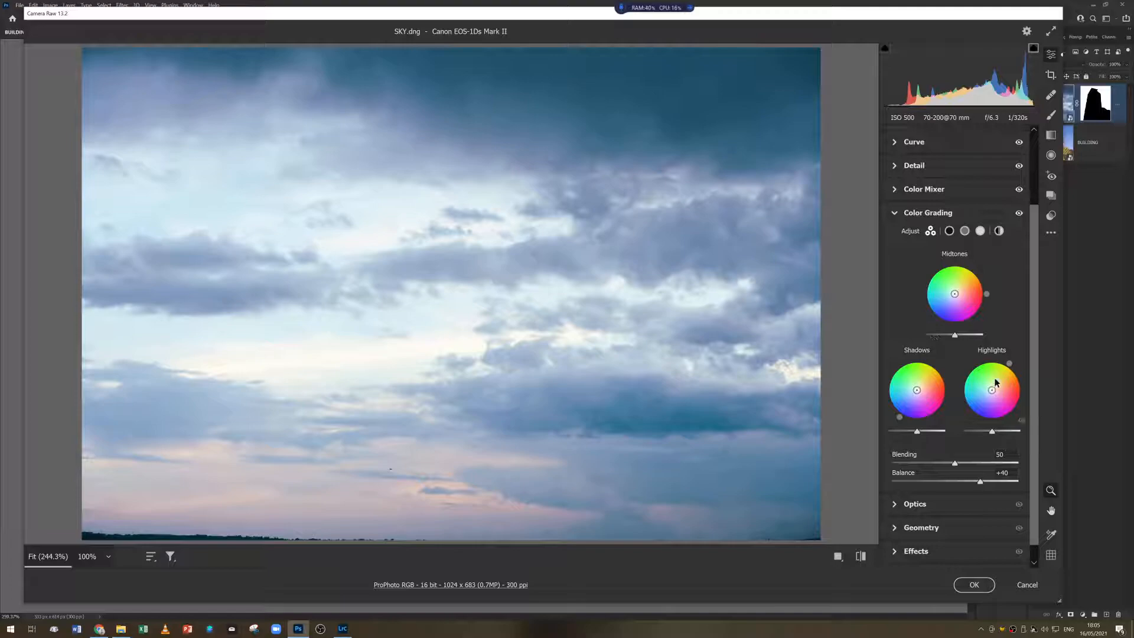
left_click_drag(1008, 365, 996, 388)
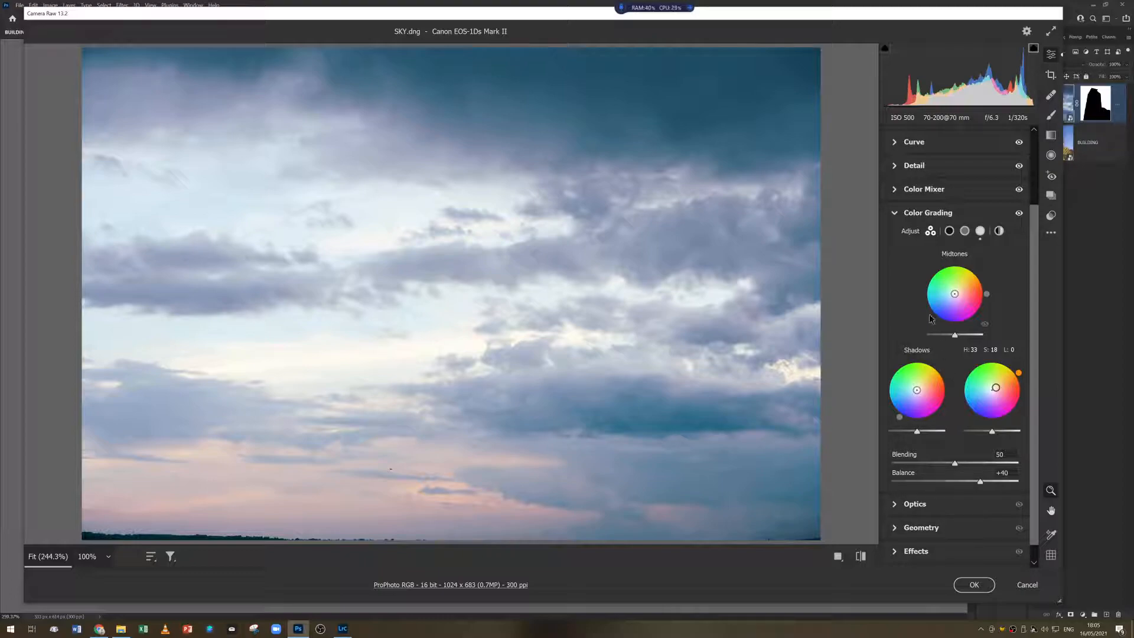
left_click(976, 584)
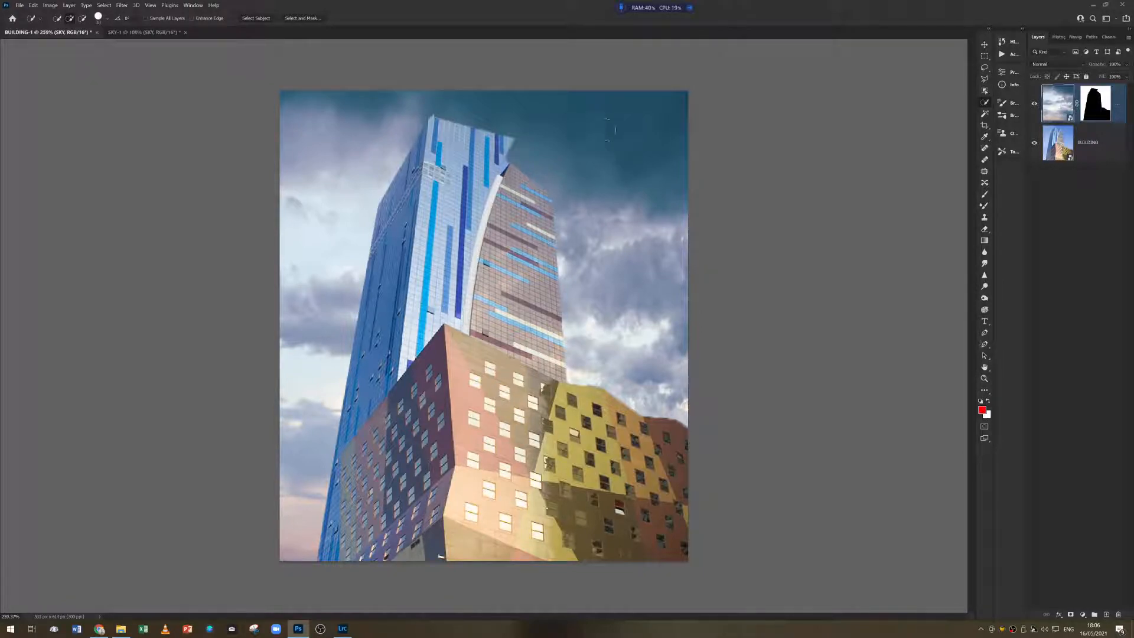
- Reopen the SKY smart object in Camera Raw, draw a diagonal graduated filter over the sky's upper-right area and hide its overlay
double_click(1058, 110)
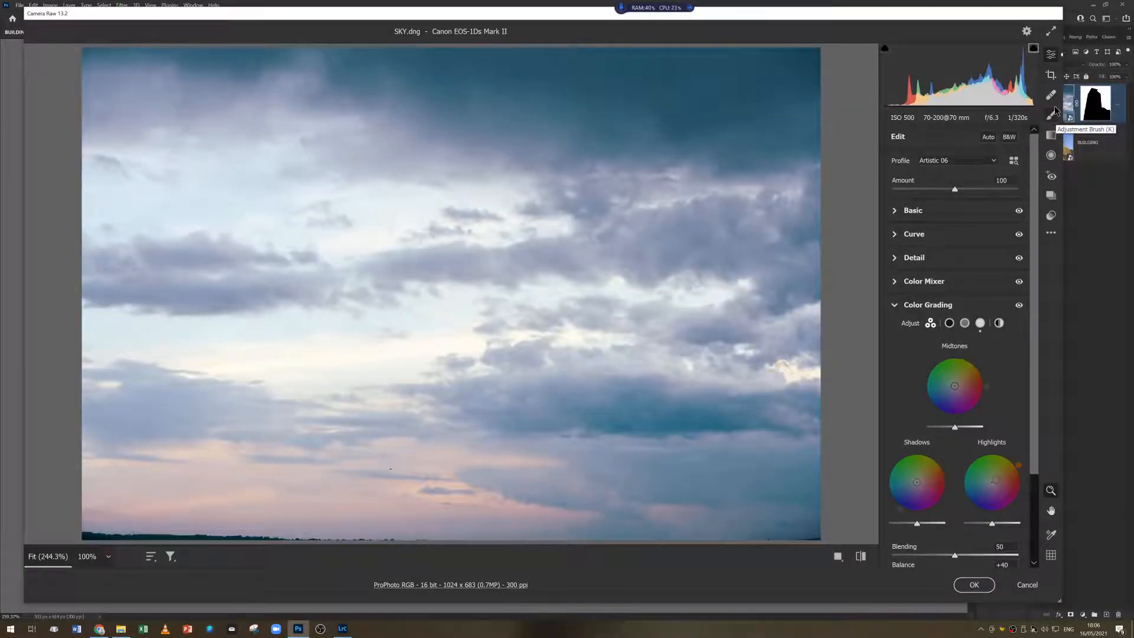
left_click(1052, 136)
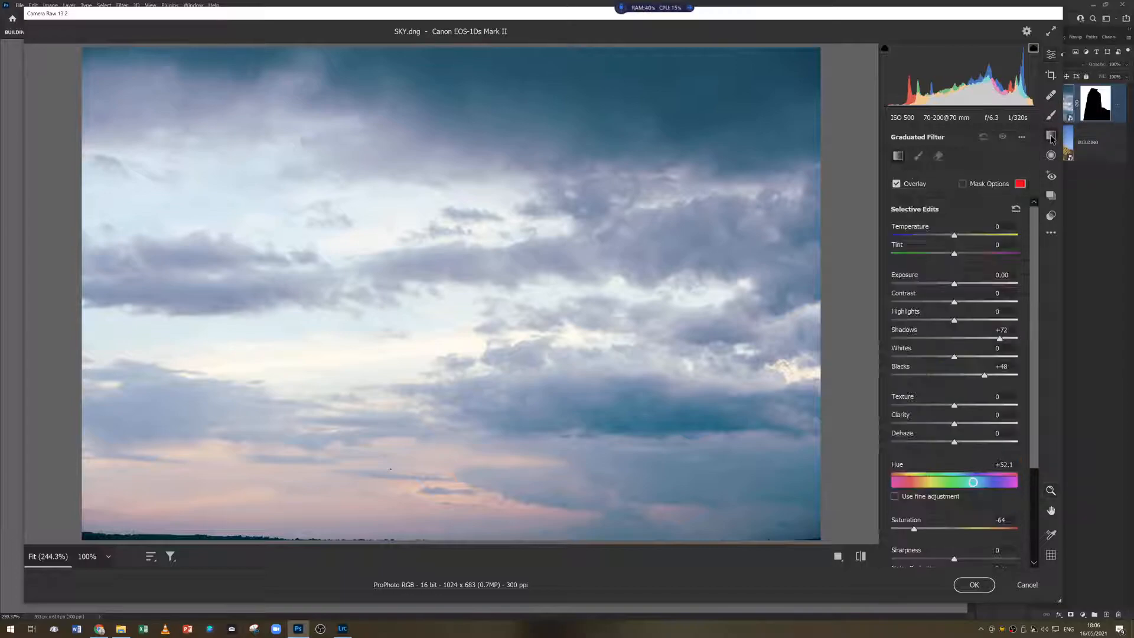
left_click_drag(525, 182, 456, 269)
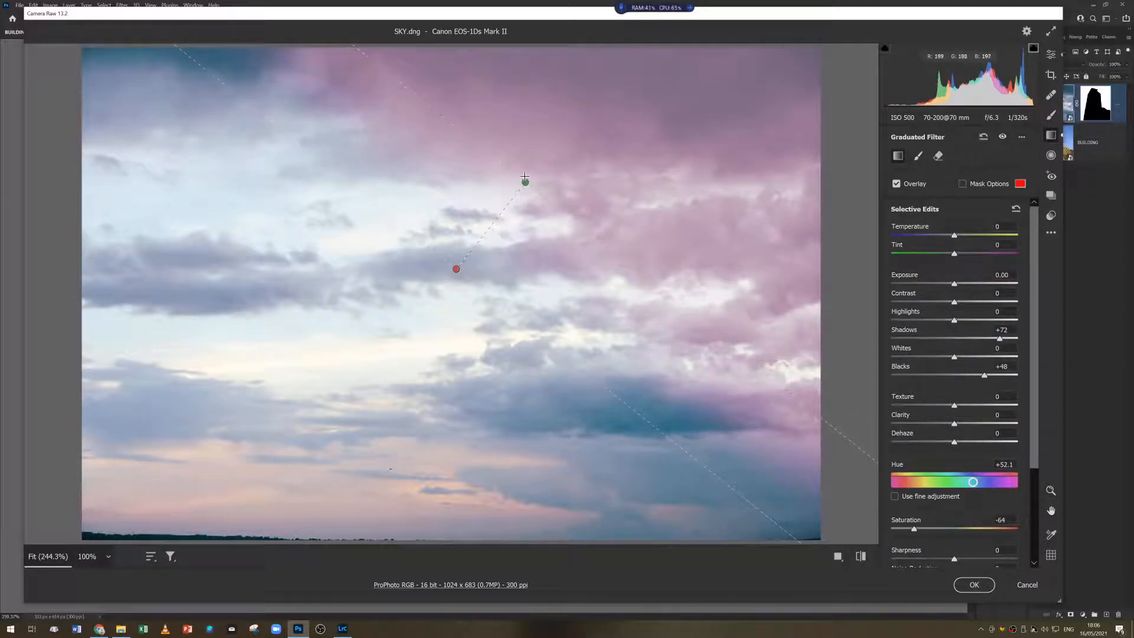
left_click_drag(524, 183, 501, 206)
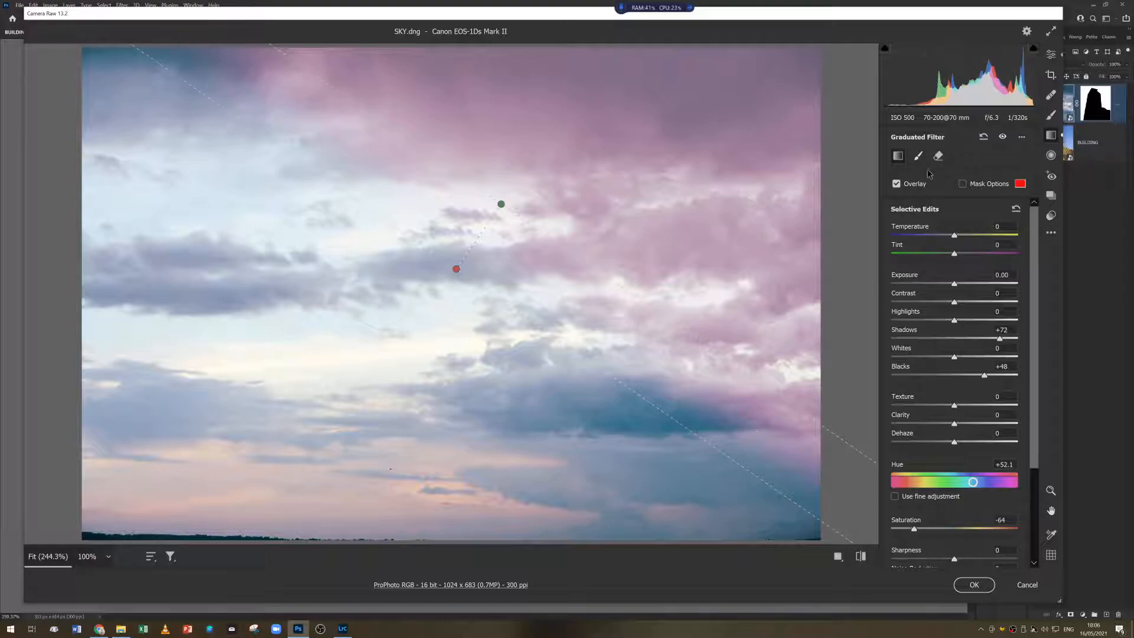
left_click(897, 185)
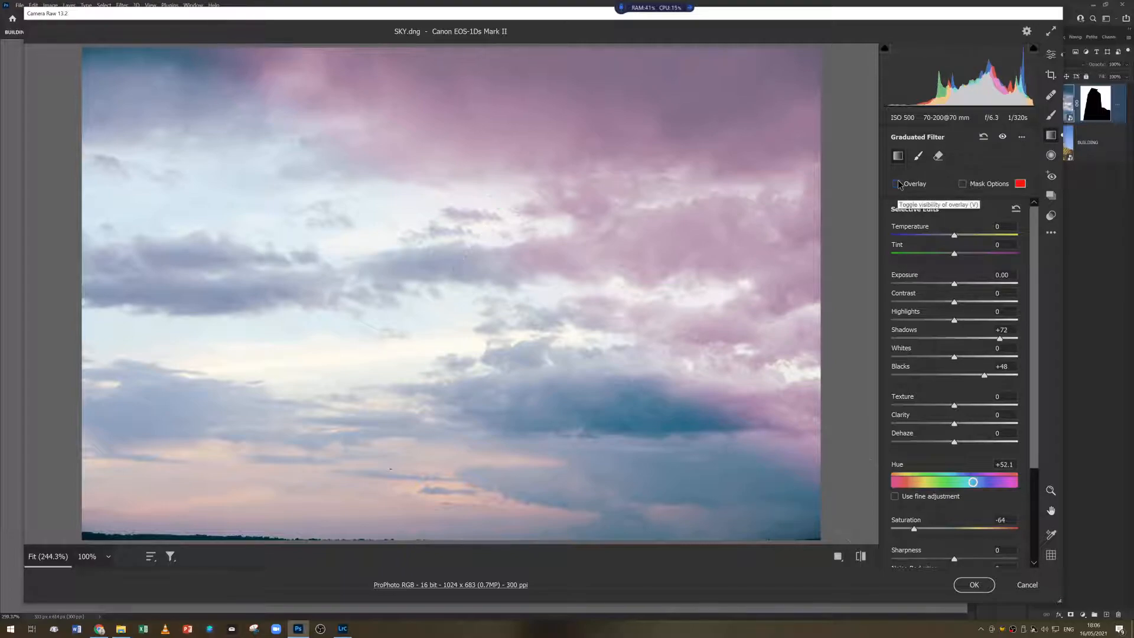
left_click(964, 185)
left_click(963, 184)
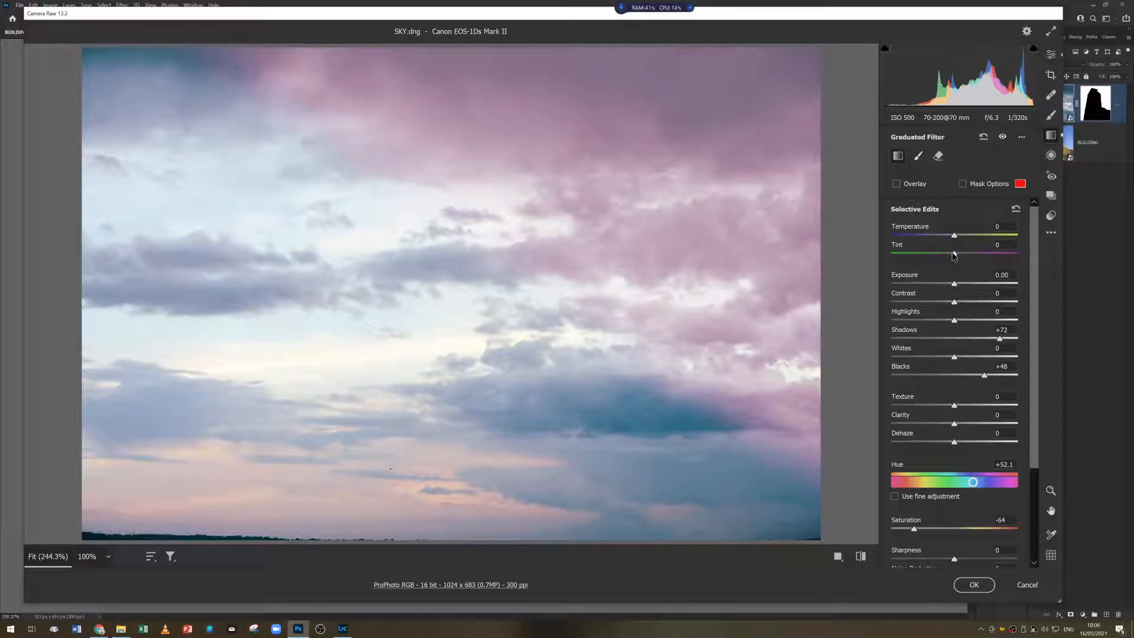
- Set the graduated filter to Temperature +17, Tint -21 and Hue 0, and apply the sky edits
mouse_move(956, 253)
left_mouse_down()
mouse_move(946, 258)
mouse_move(942, 237)
left_mouse_up()
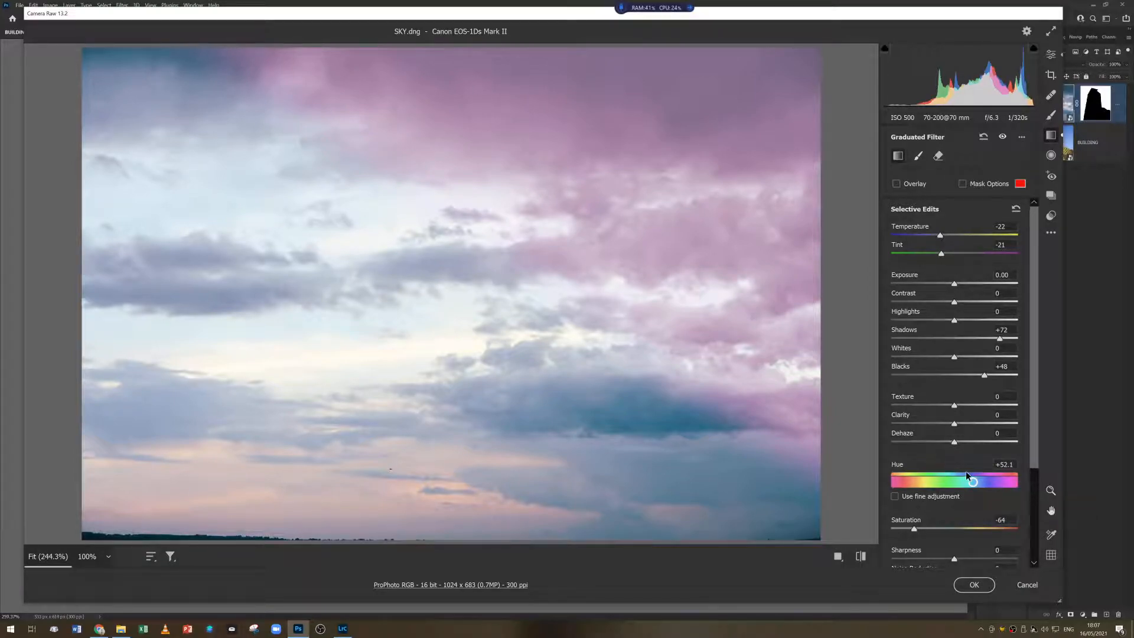
left_click(1010, 465)
type("0.0")
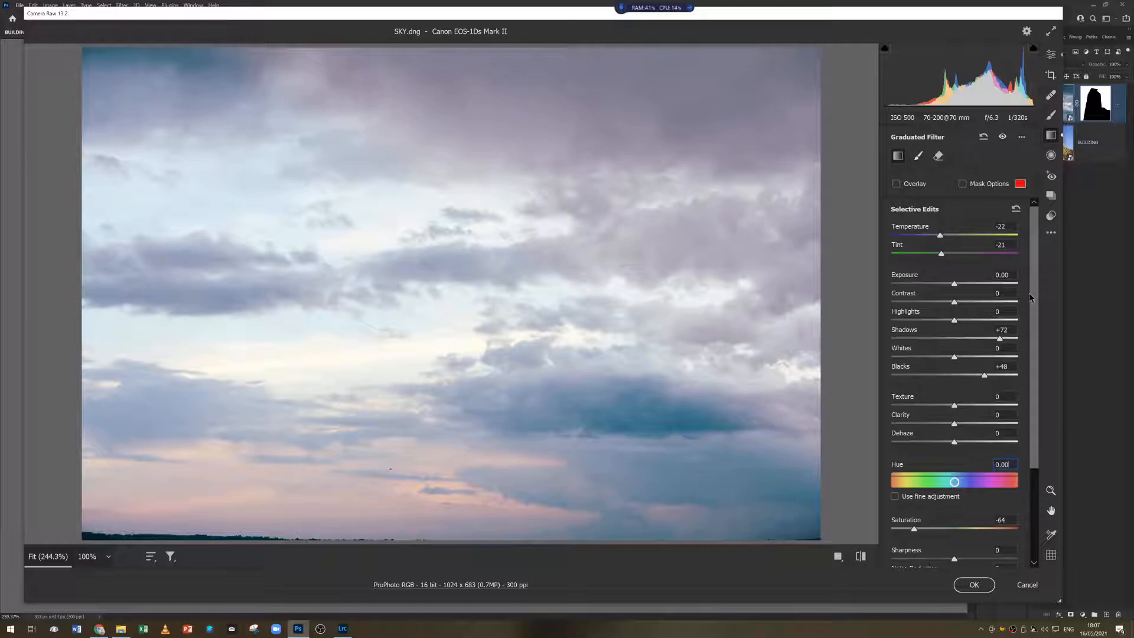
left_click_drag(942, 237, 965, 237)
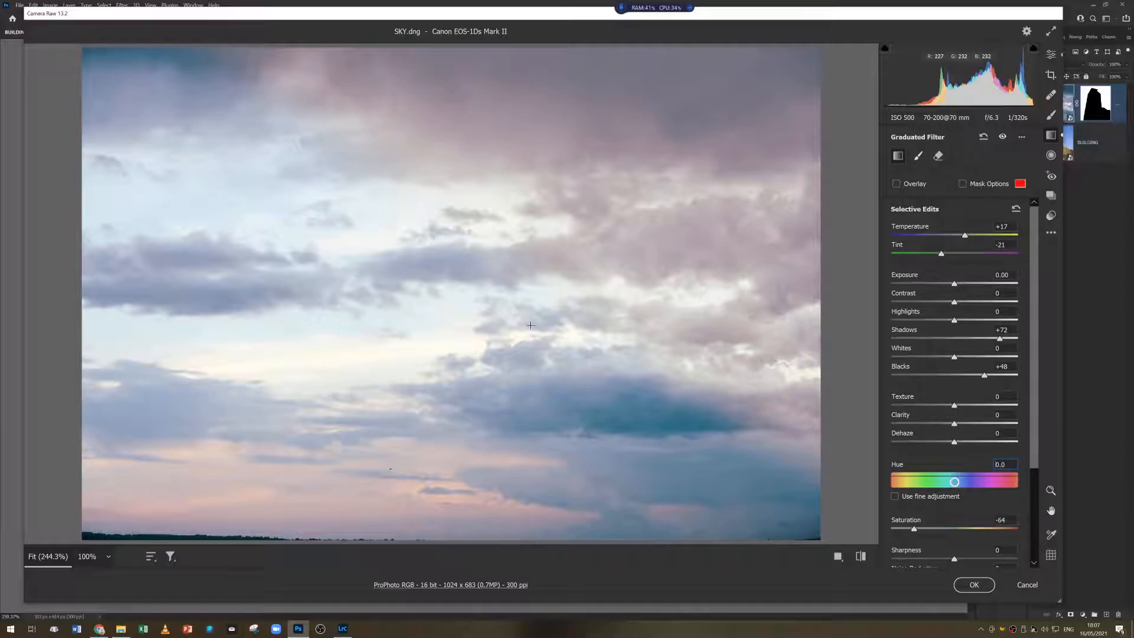
left_click(976, 586)
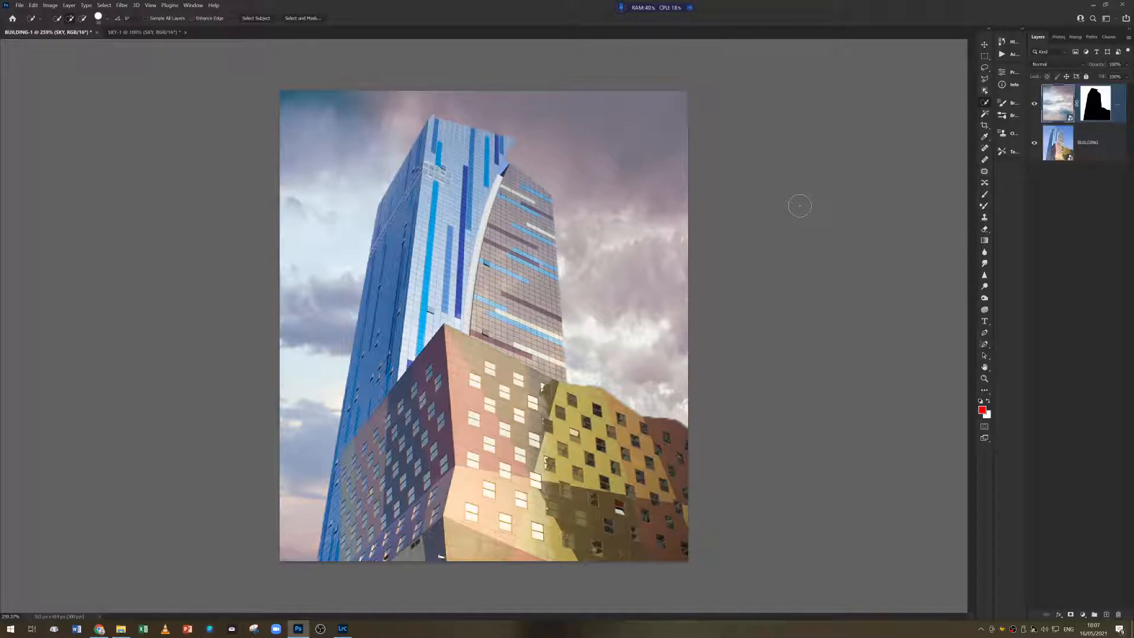
- Open the BUILDING smart object in Camera Raw and set its Vibrance to +36
left_click(1062, 150)
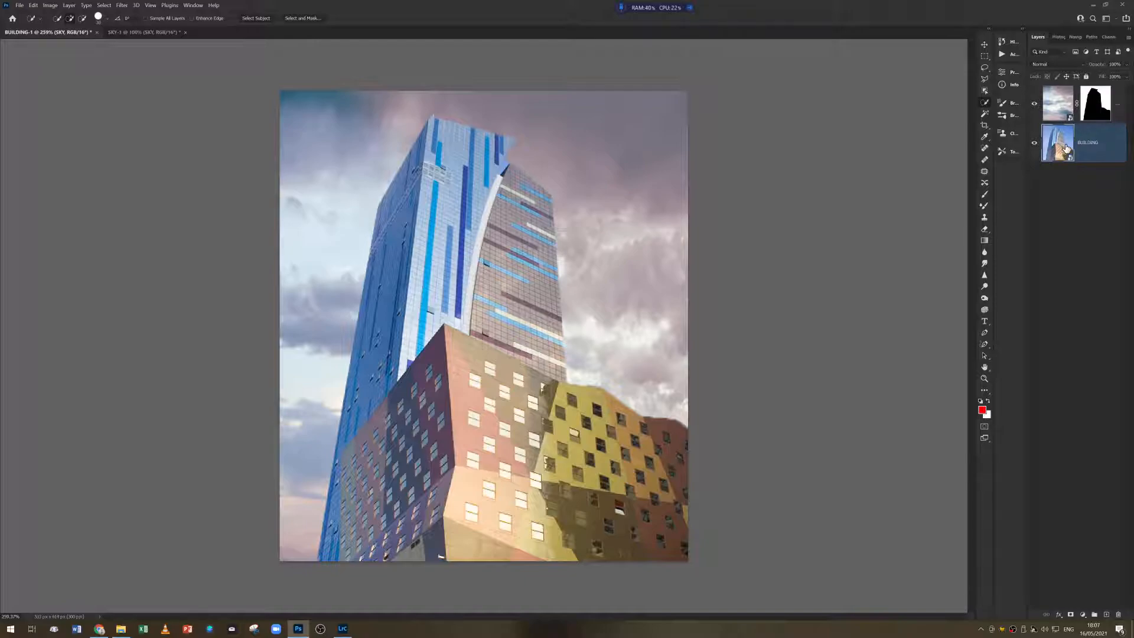
double_click(1067, 148)
double_click(1056, 147)
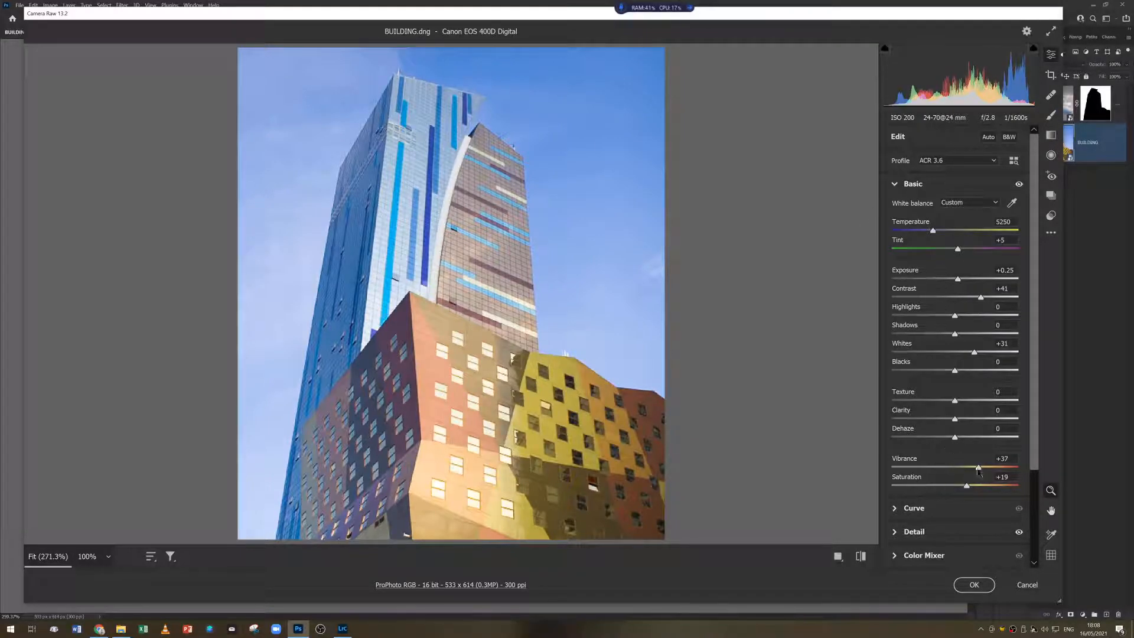
left_click_drag(978, 467, 977, 469)
- Shift the building's Color Mixer hues to Reds -17, Blues +16, Purples +6 and Magentas -3
left_click_drag(1035, 371, 1028, 515)
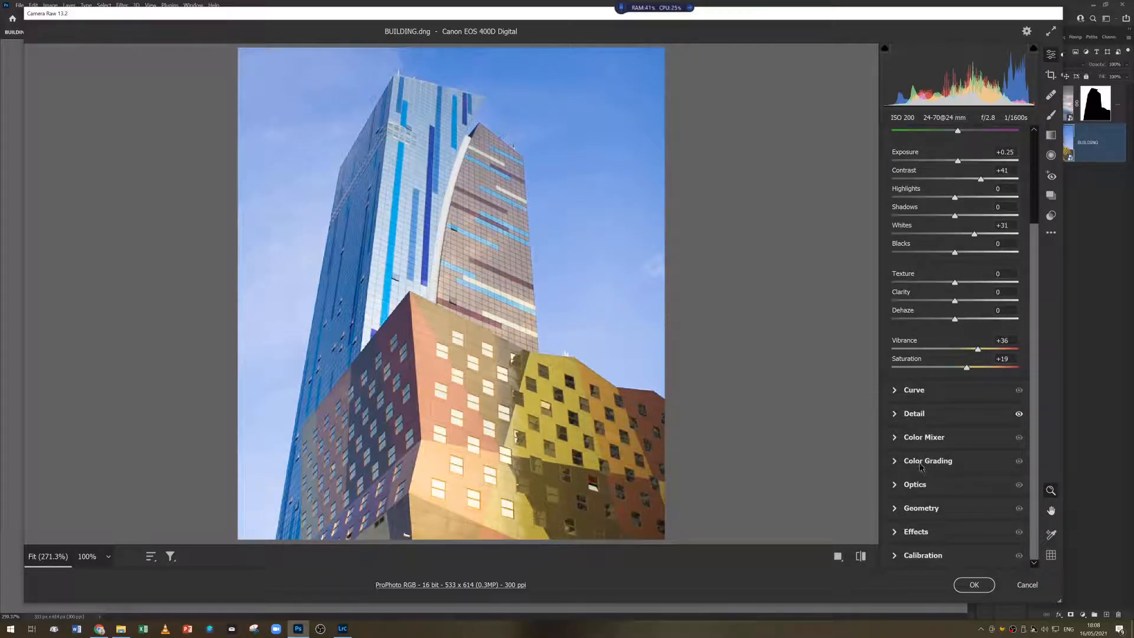
left_click(901, 439)
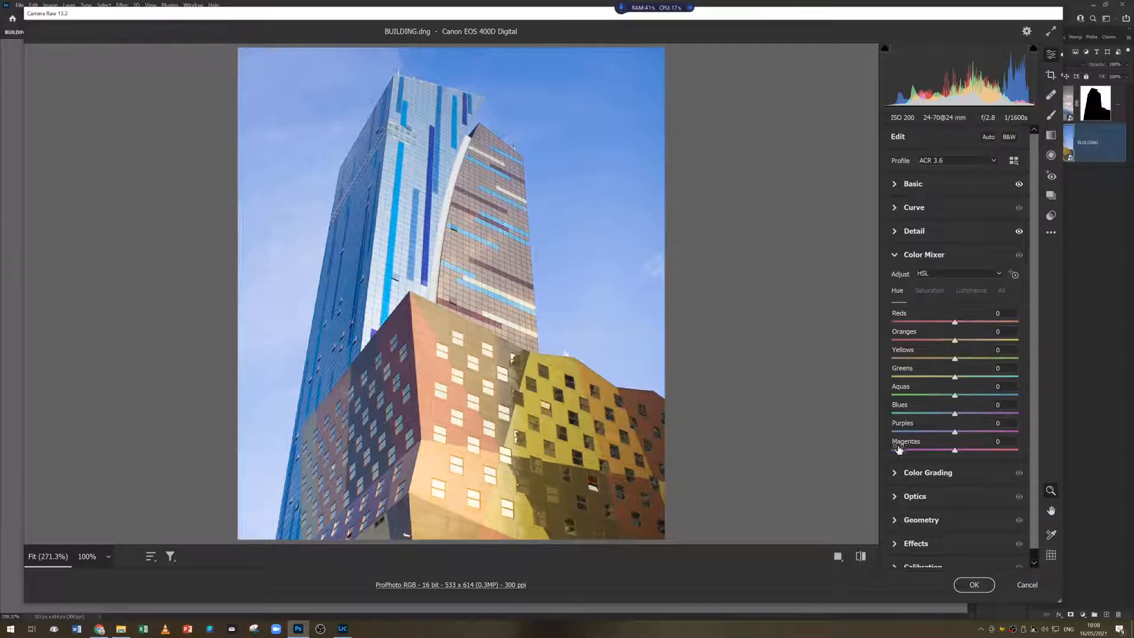
left_click_drag(959, 324, 945, 344)
left_click_drag(955, 451, 966, 412)
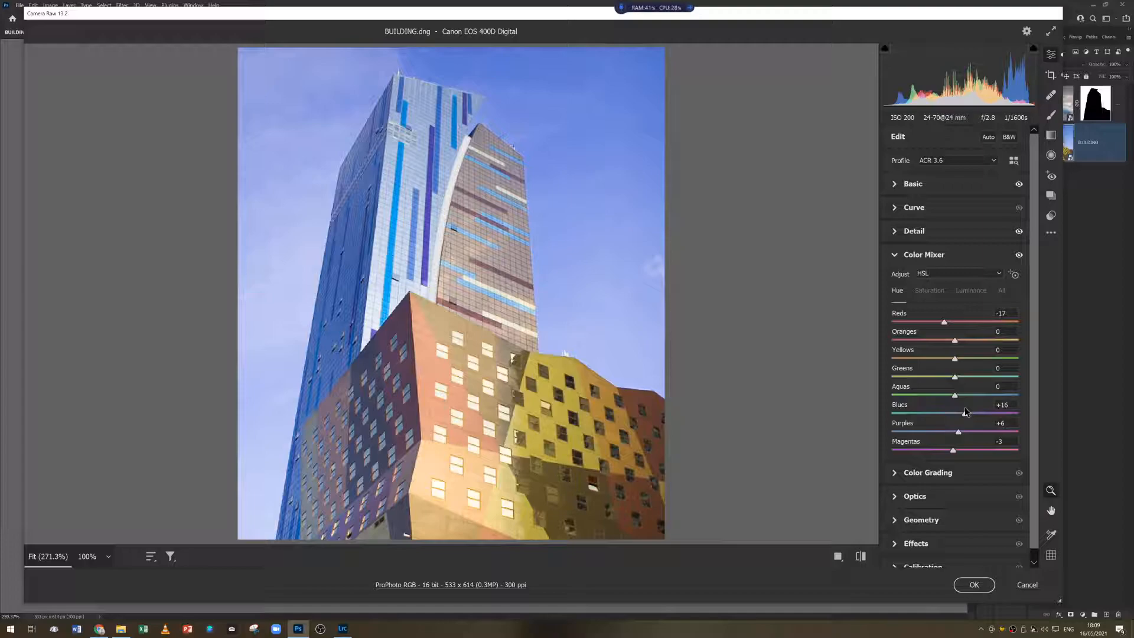
left_click(896, 258)
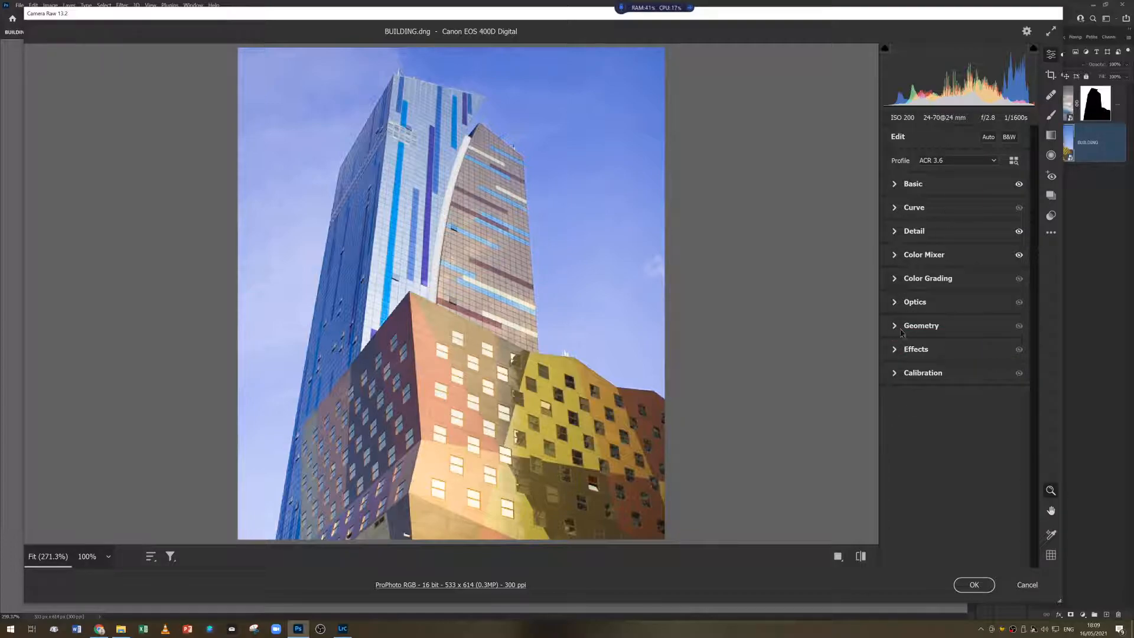
- Apply the building's Camera Raw edits and add a Brightness/Contrast adjustment layer directly above the BUILDING layer
left_click(978, 589)
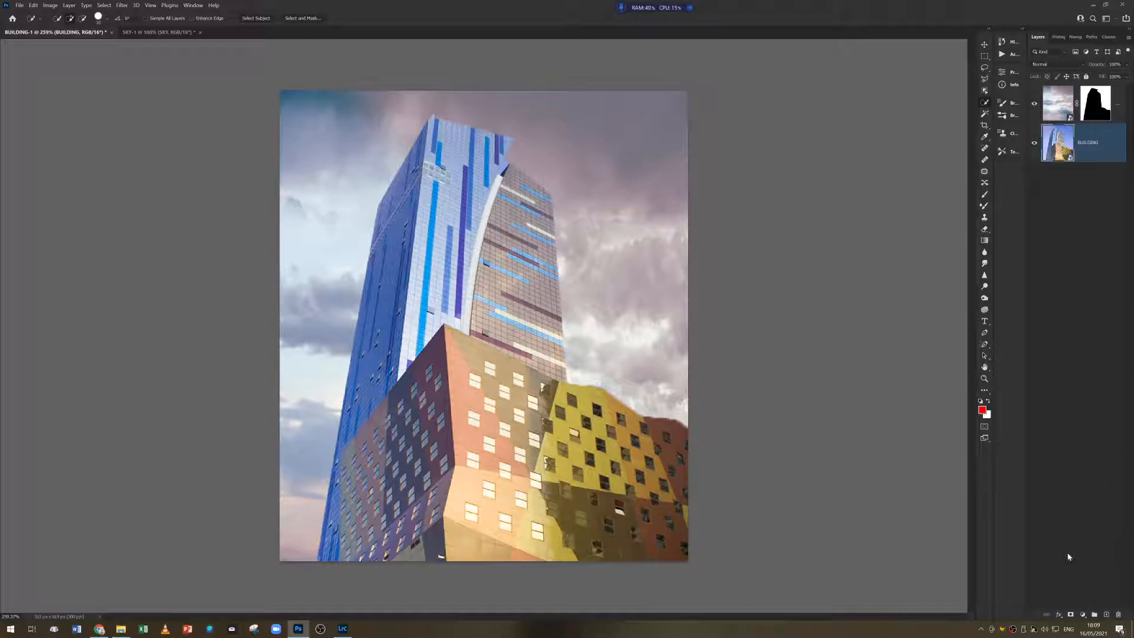
left_click(1083, 615)
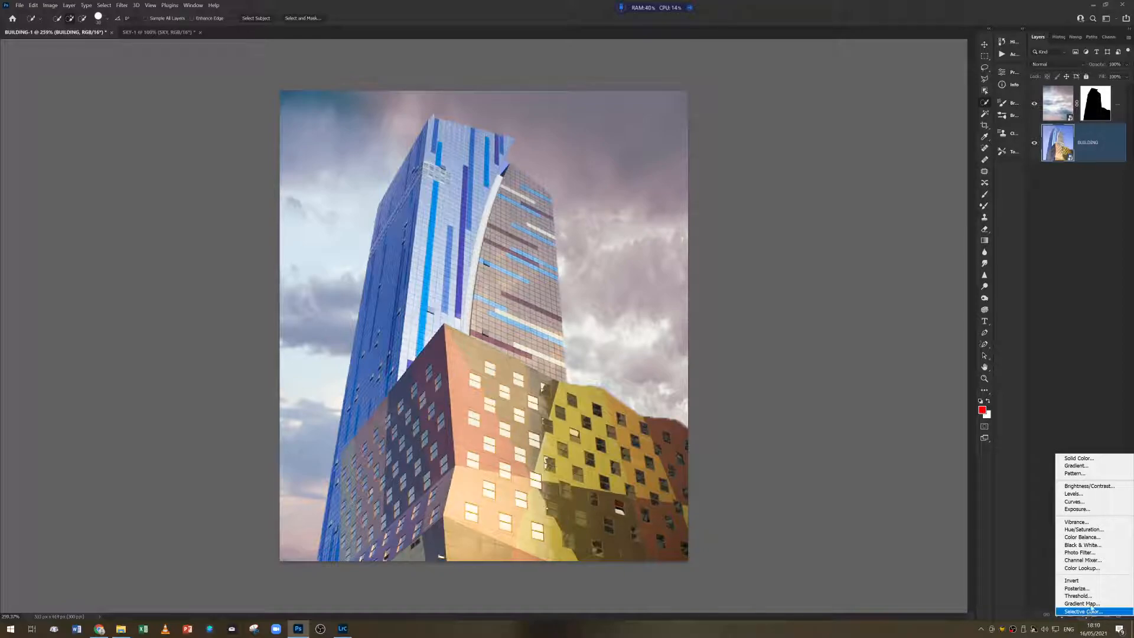
left_click(1090, 486)
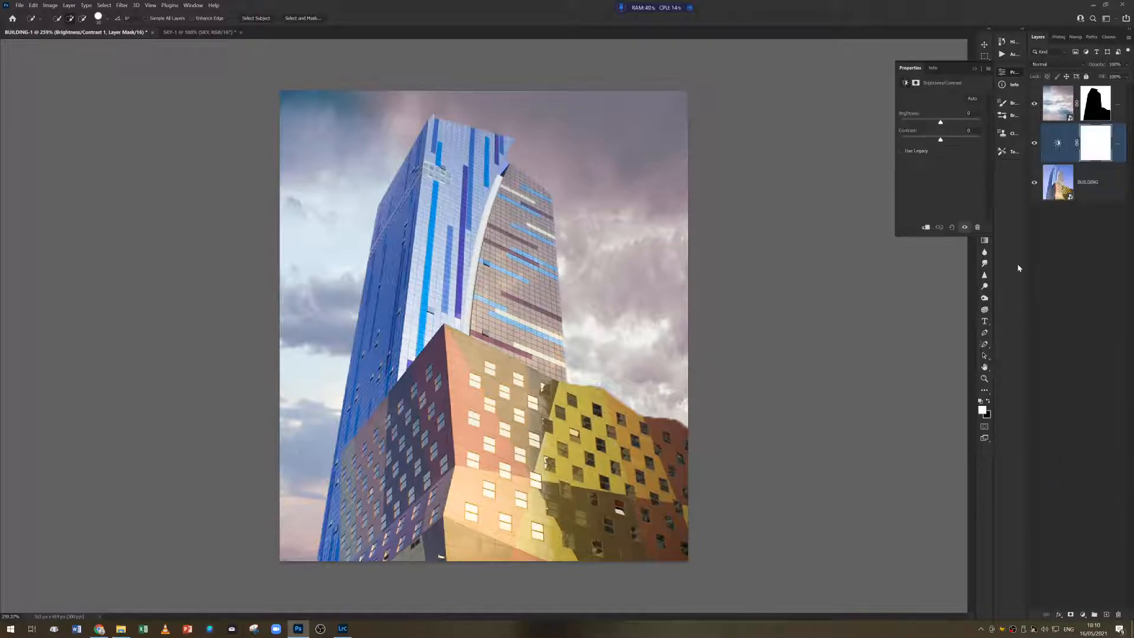
- Set the adjustment's Brightness to -72, raise its Contrast slightly and close its settings
left_click_drag(941, 124, 919, 122)
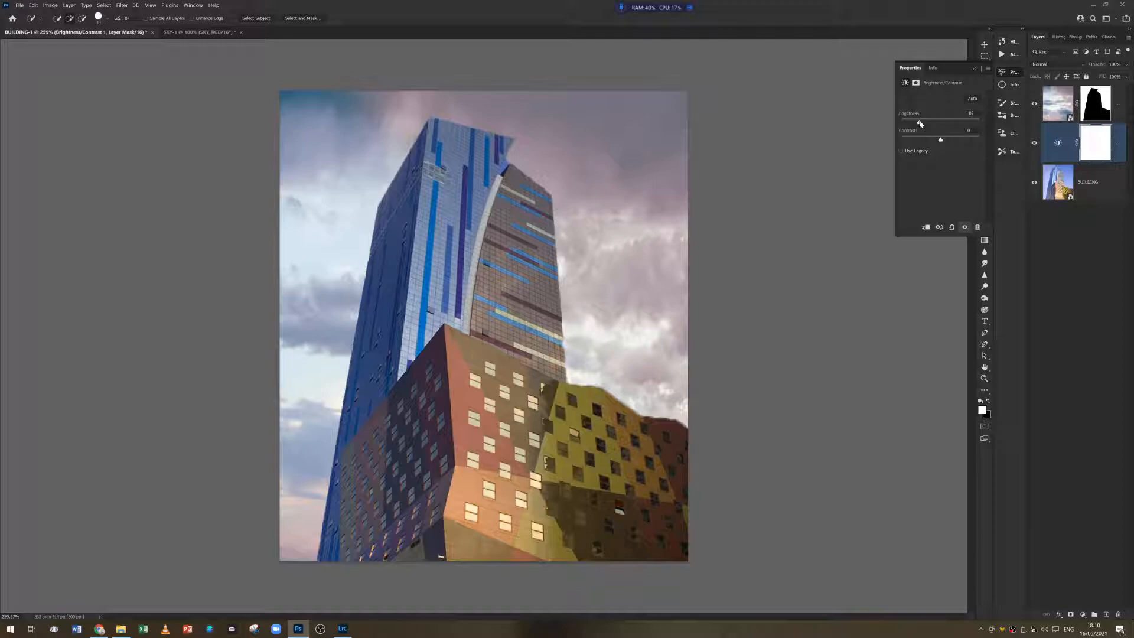
left_click_drag(920, 123, 923, 124)
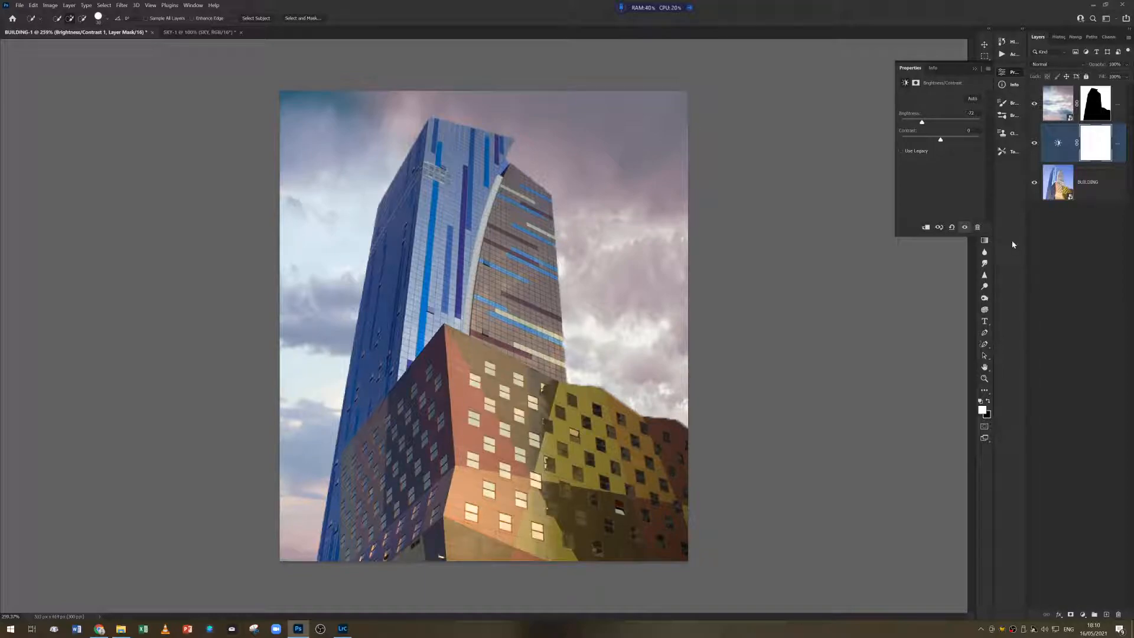
mouse_move(940, 139)
left_mouse_down()
mouse_move(917, 140)
mouse_move(944, 140)
left_mouse_up()
left_click(975, 71)
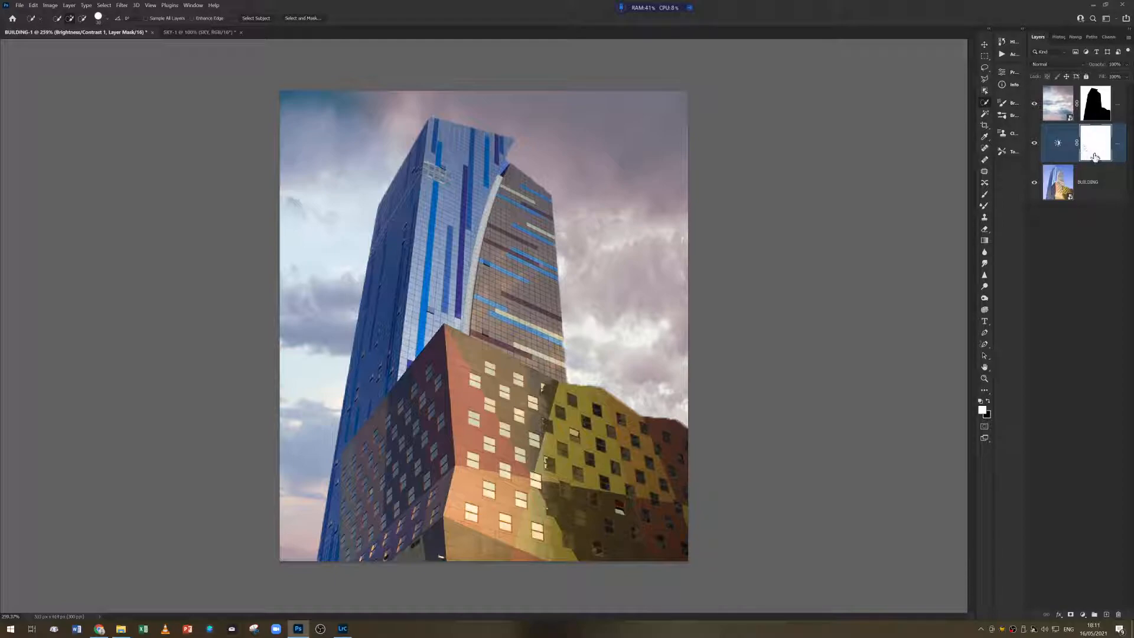
- Select the building's sunlit faces with the Polygonal Lasso, following the tower tops, the yellow block's roofline and the lower block's front corner
left_click(985, 78)
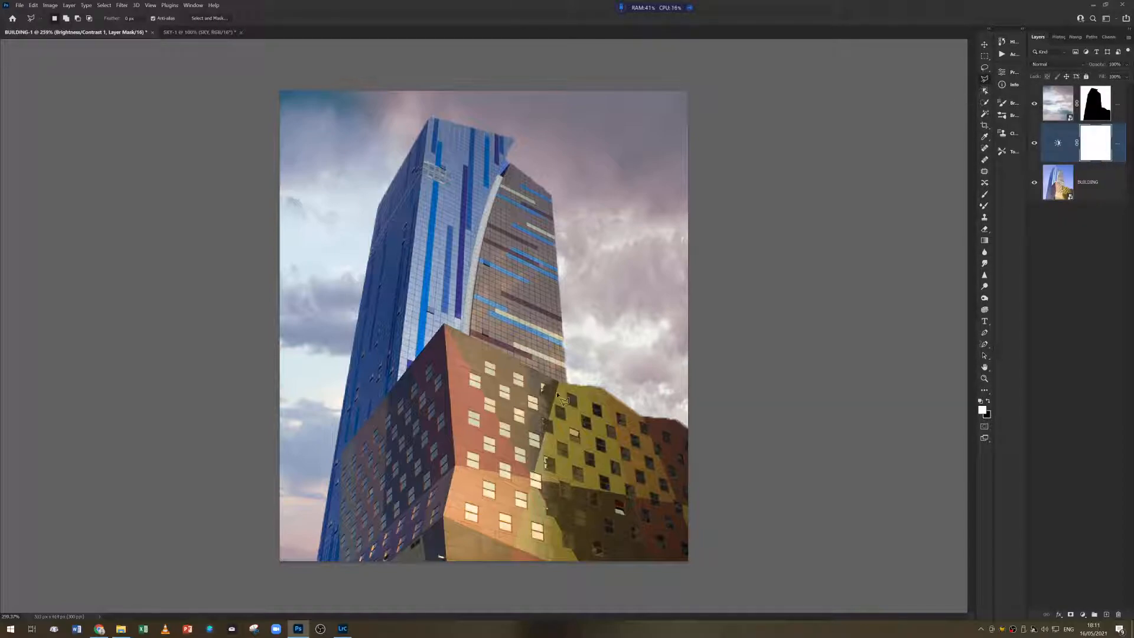
left_click(433, 118)
left_click(516, 138)
left_click(506, 159)
left_click(553, 196)
left_click(567, 384)
left_click(598, 387)
left_click(643, 416)
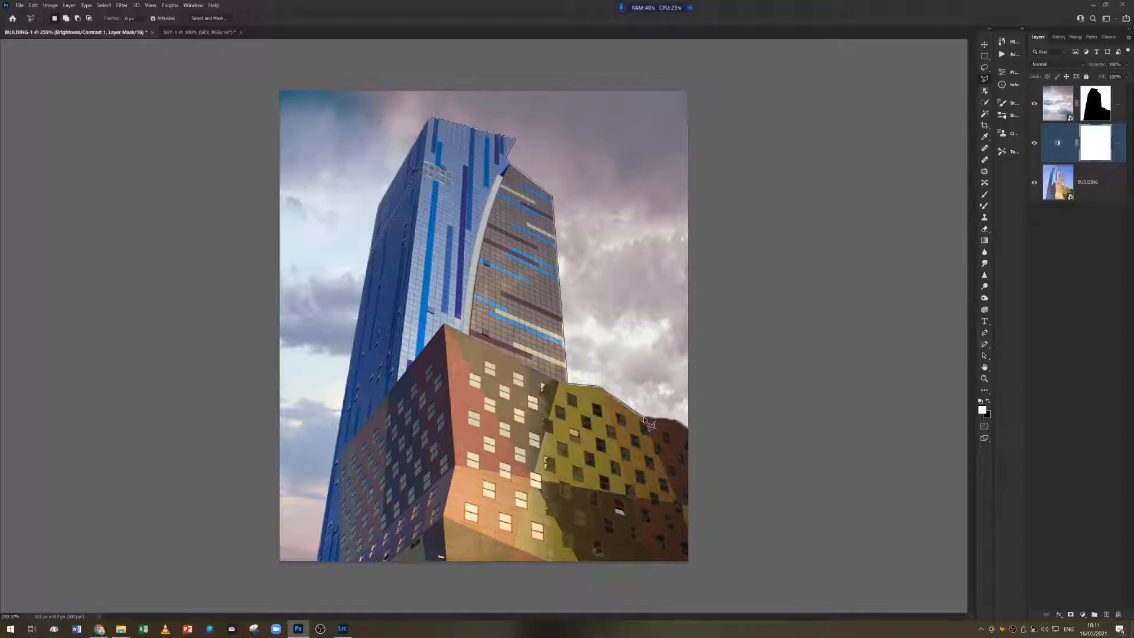
left_click(688, 423)
left_click(694, 567)
left_click(450, 579)
left_click(445, 519)
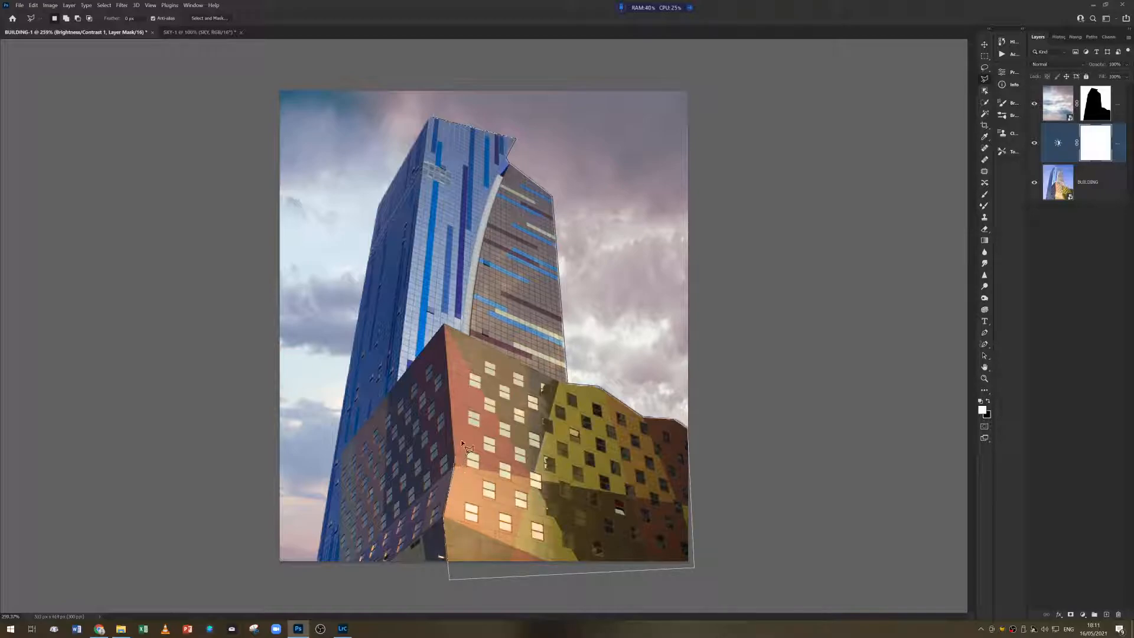
left_click(445, 325)
left_click(400, 364)
left_click(435, 119)
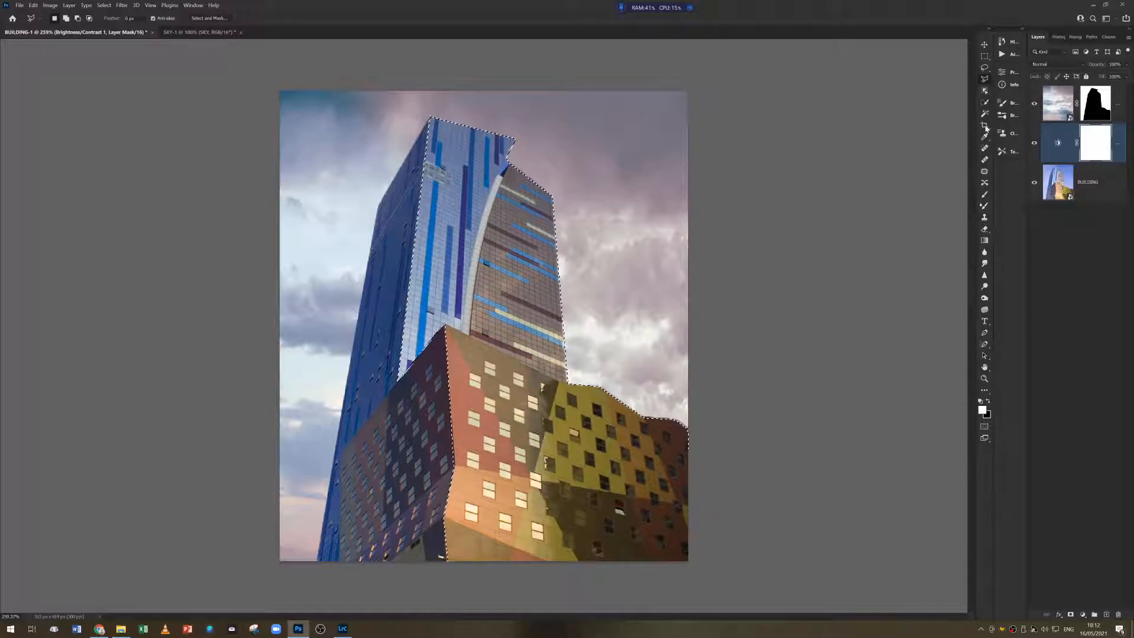
- Paint the selected sunlit faces black on the Brightness/Contrast layer mask with an enlarged brush, fill the rest black and deselect
left_click(984, 197)
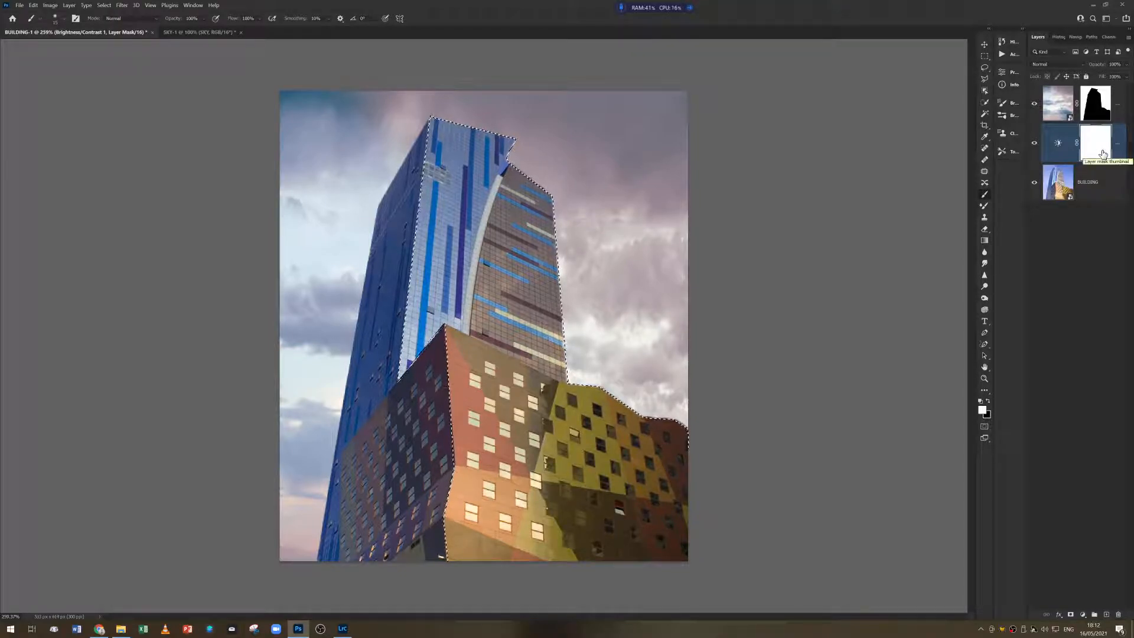
key("x")
key("bracketright")
key("bracketright")
key("bracketright")
mouse_move(496, 198)
left_mouse_down()
mouse_move(482, 236)
mouse_move(466, 169)
left_mouse_up()
mouse_move(496, 313)
left_mouse_down()
mouse_move(520, 543)
mouse_move(579, 461)
mouse_move(667, 520)
left_mouse_up()
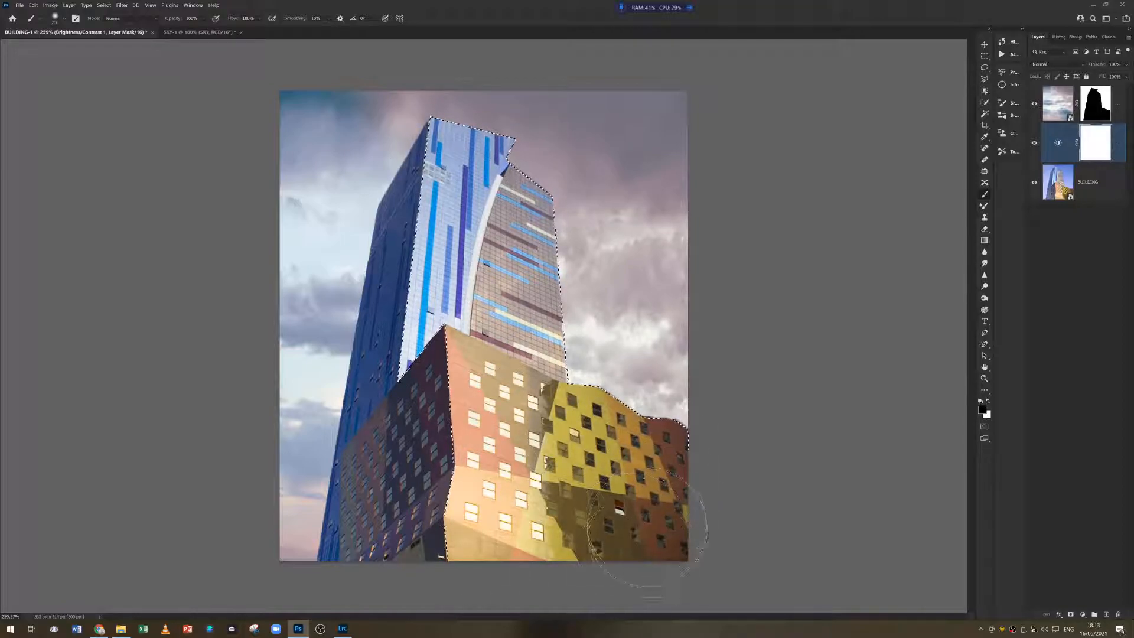
key("alt+BackSpace")
key("ctrl+d")
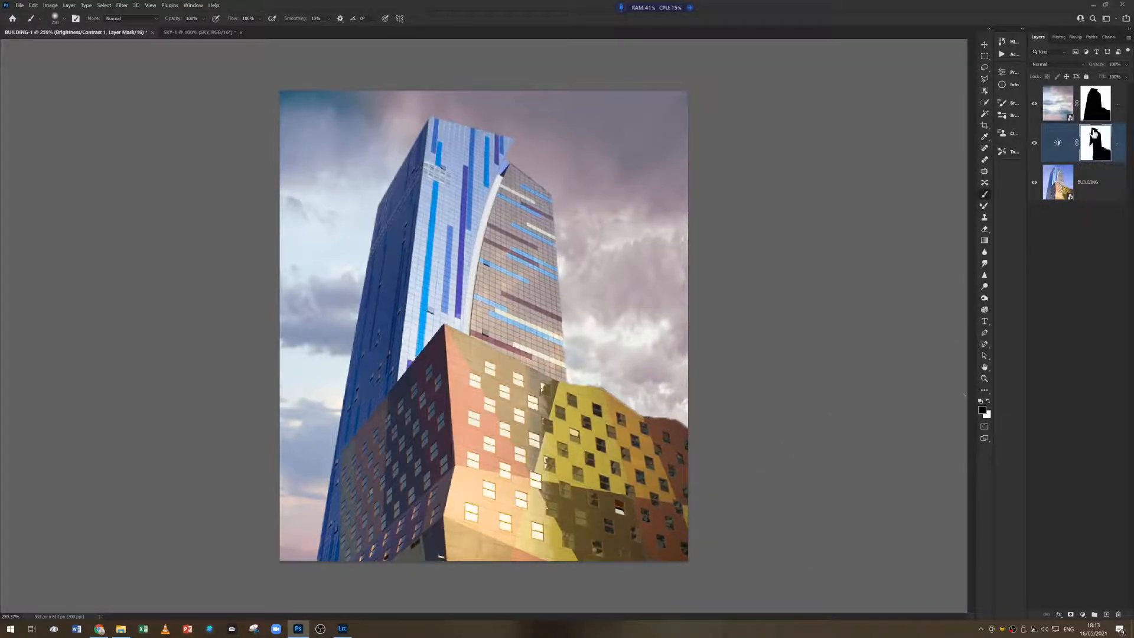
- Toggle the Brightness/Contrast layer's visibility repeatedly to compare the building's shaded side before and after, leaving the layer visible
left_click(1035, 144)
left_click(1035, 144)
left_click(1036, 143)
left_click(1035, 144)
left_click(1035, 144)
left_click(1035, 144)
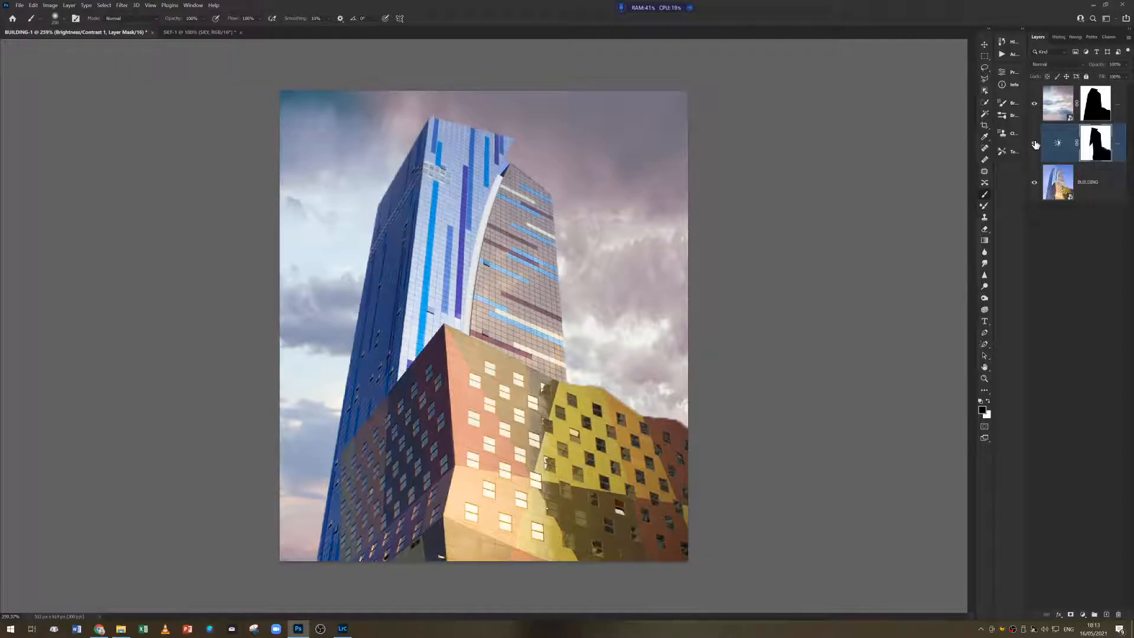